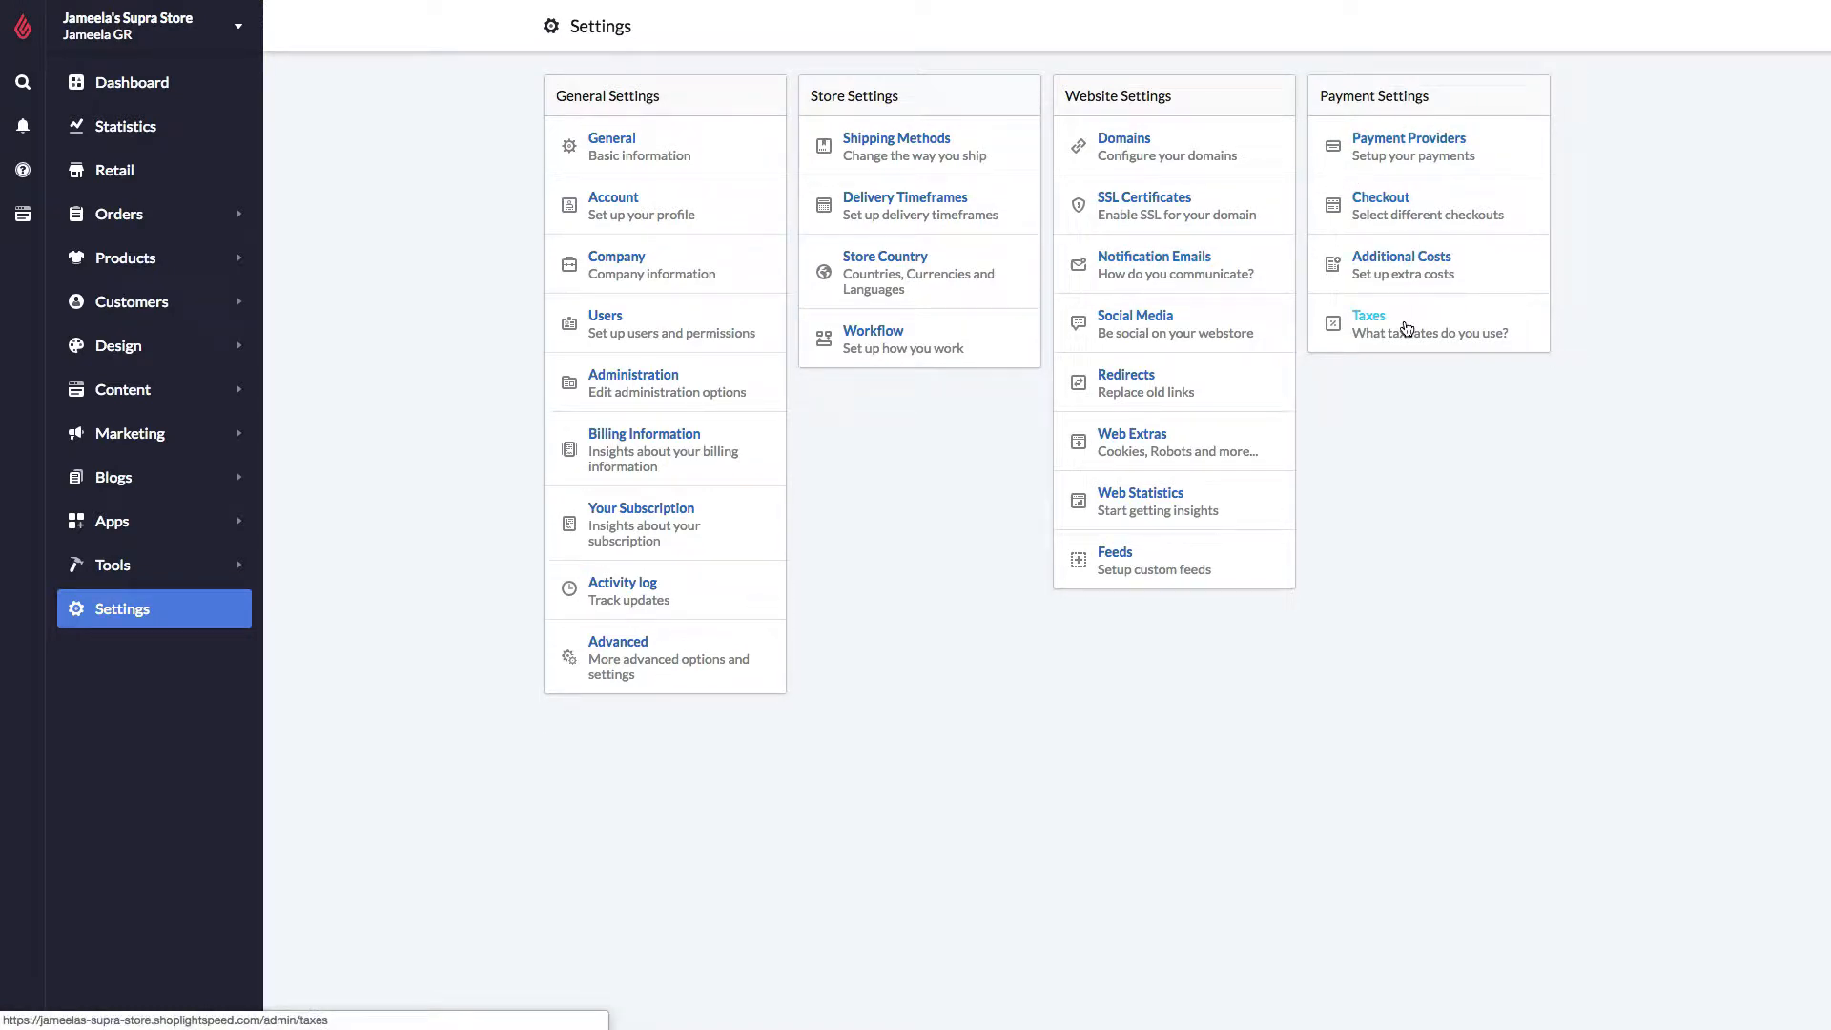
Open the tax settings, view the full list of Canada's regional tax rates, and return to the tax overview
click(1368, 316)
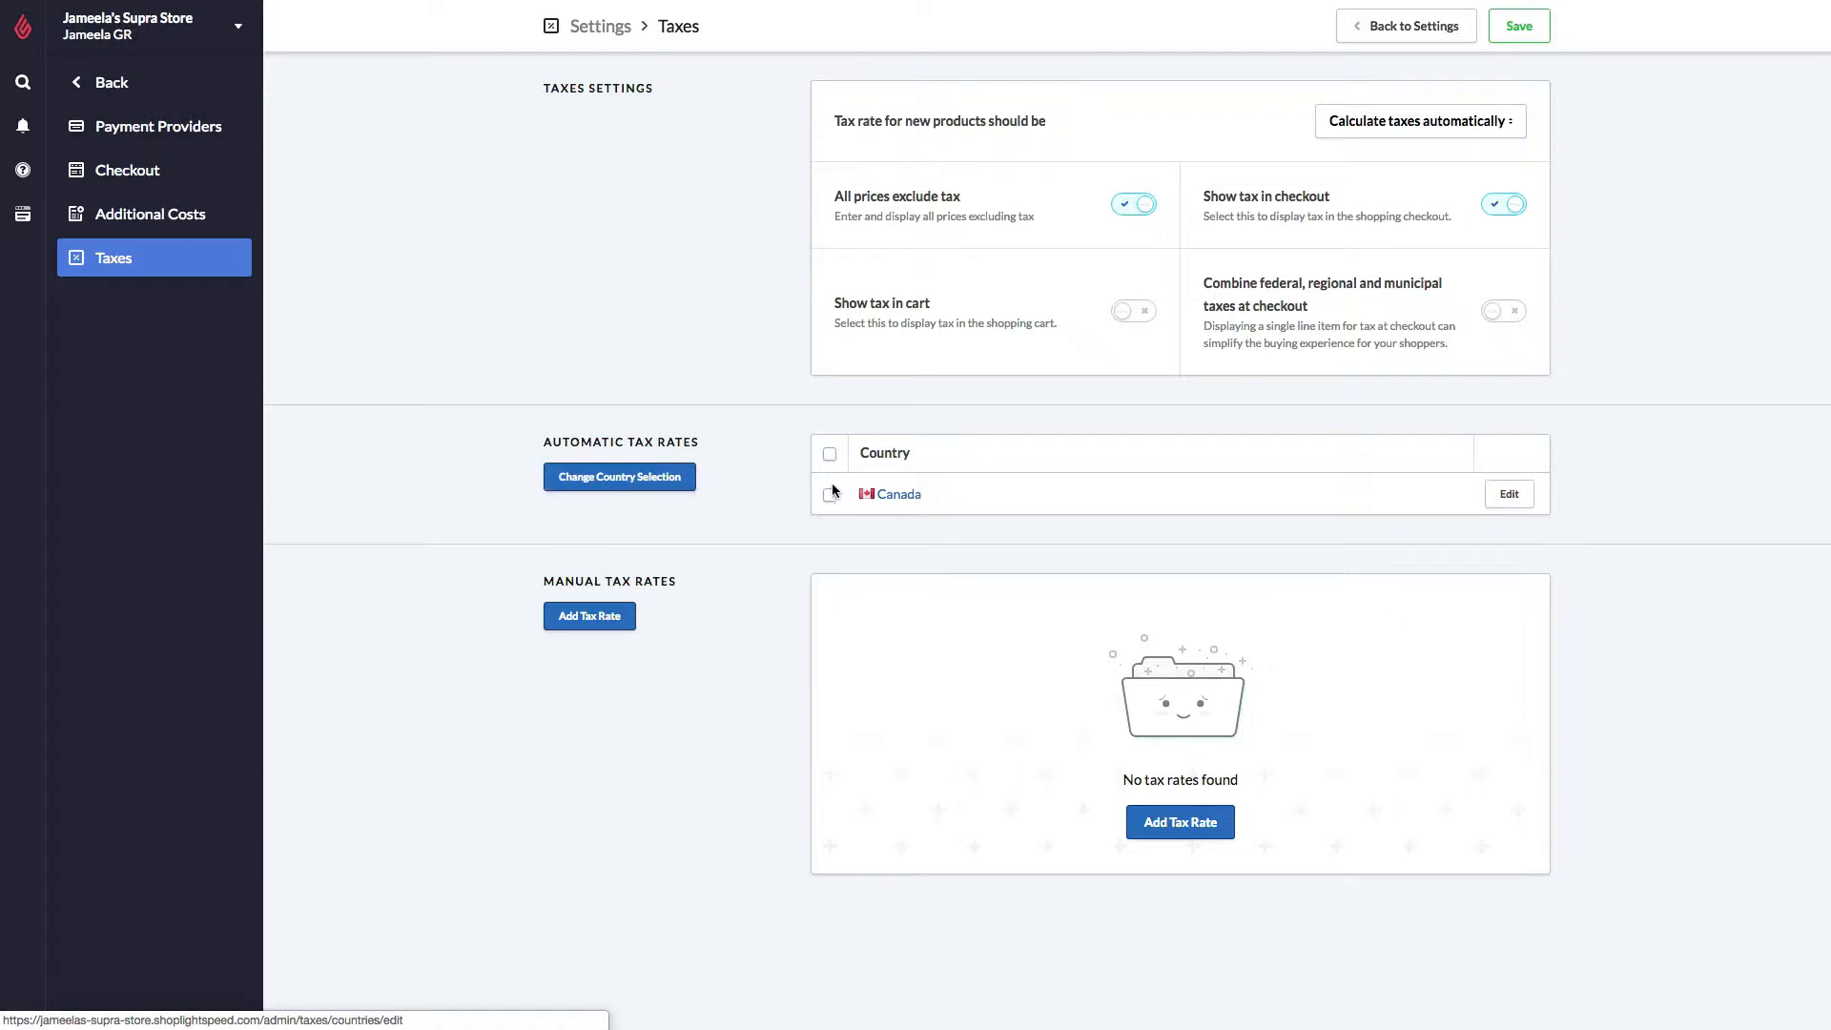
click(896, 497)
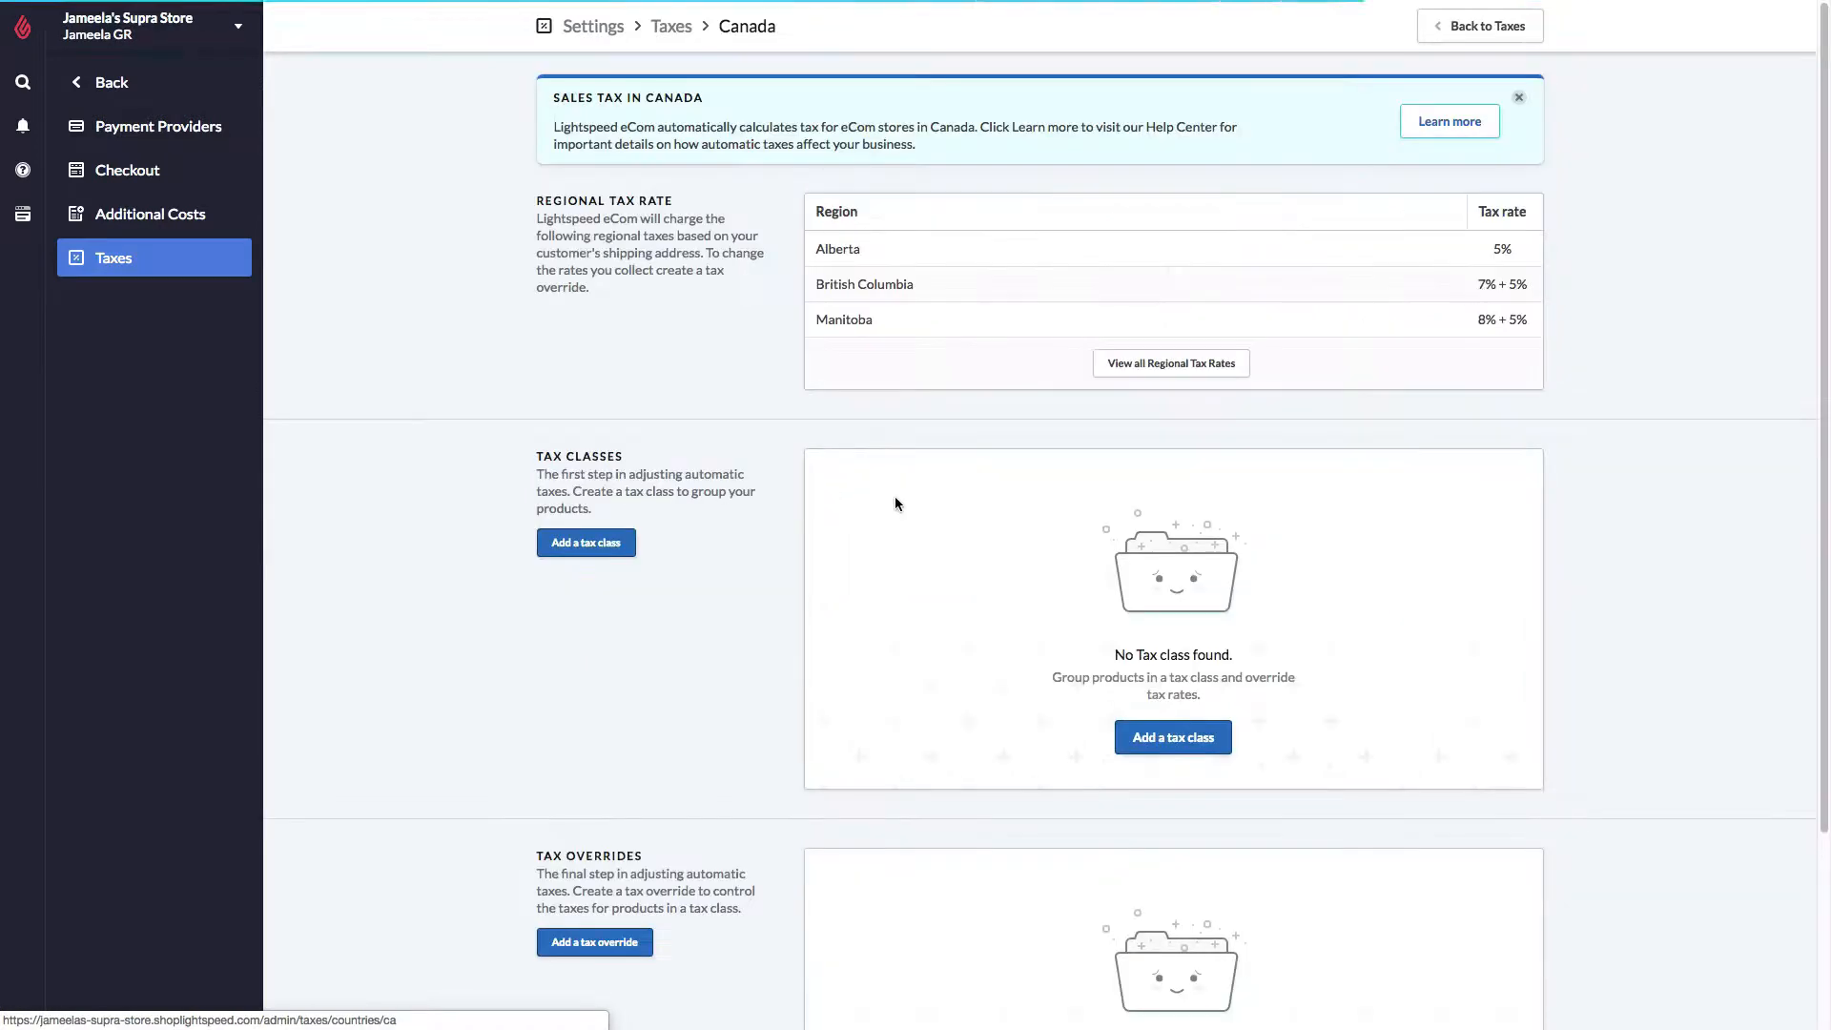
click(1194, 370)
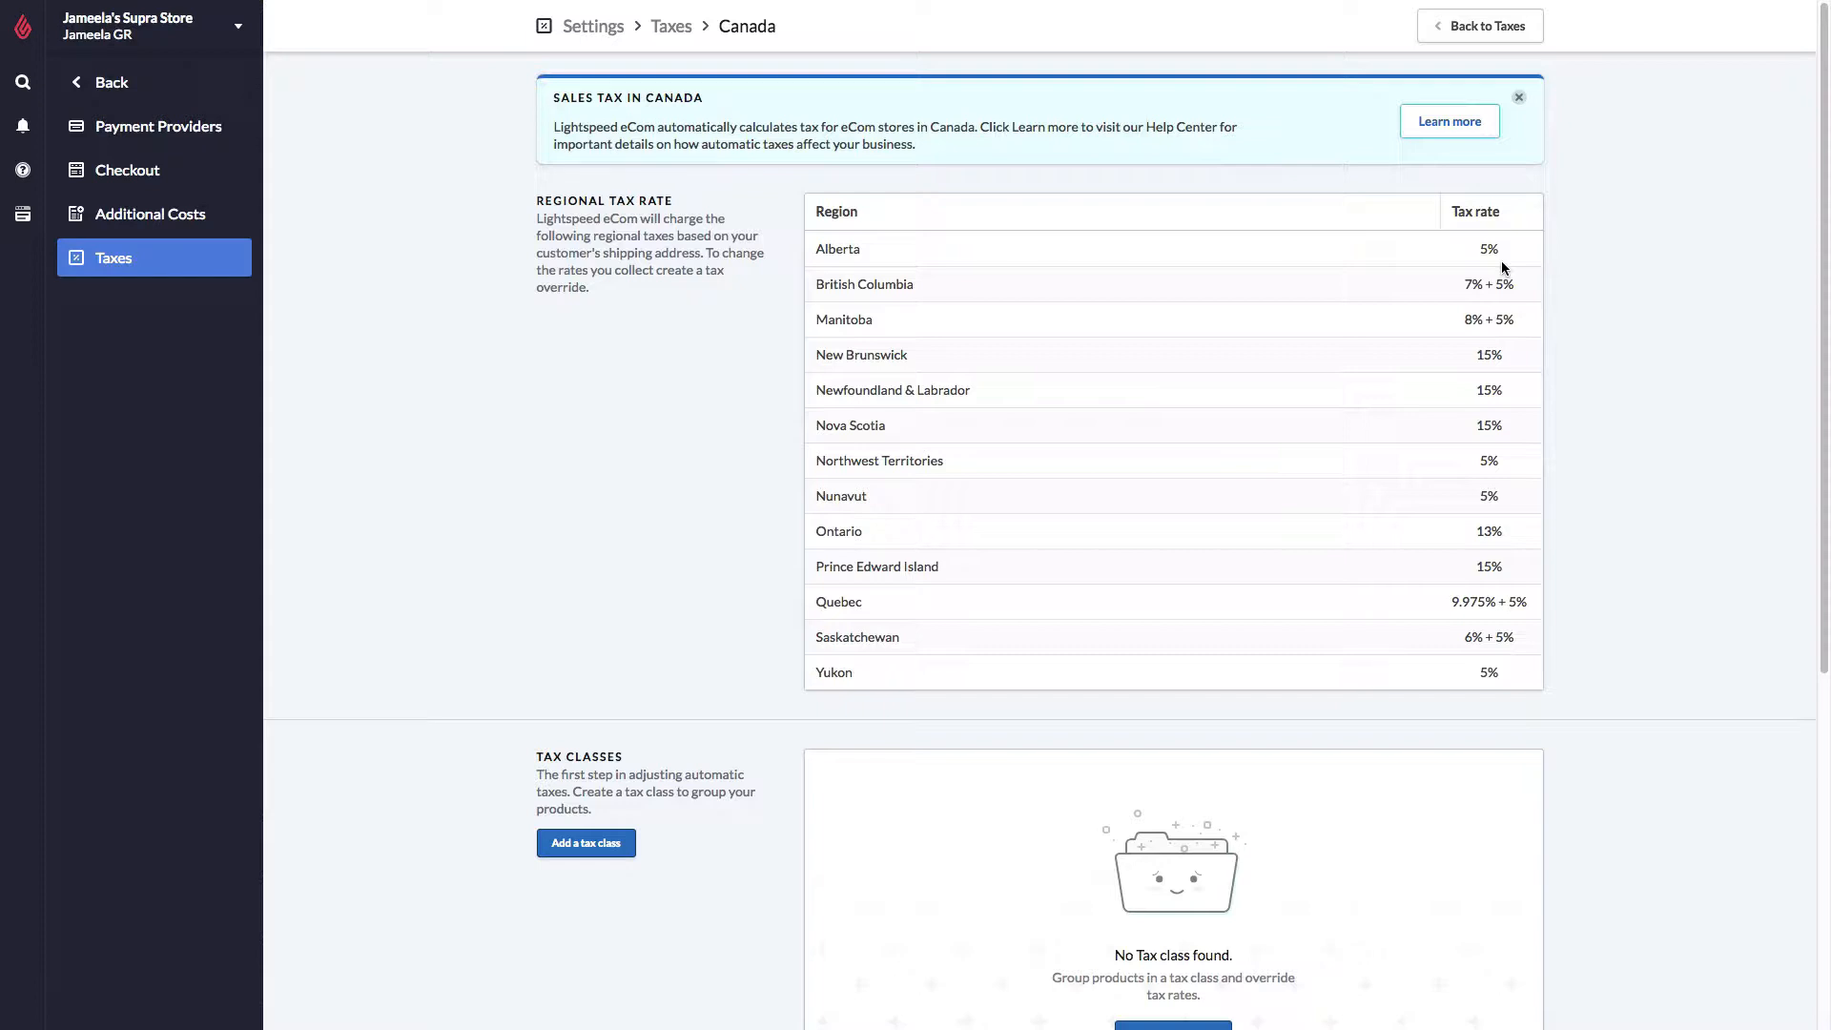
click(1489, 40)
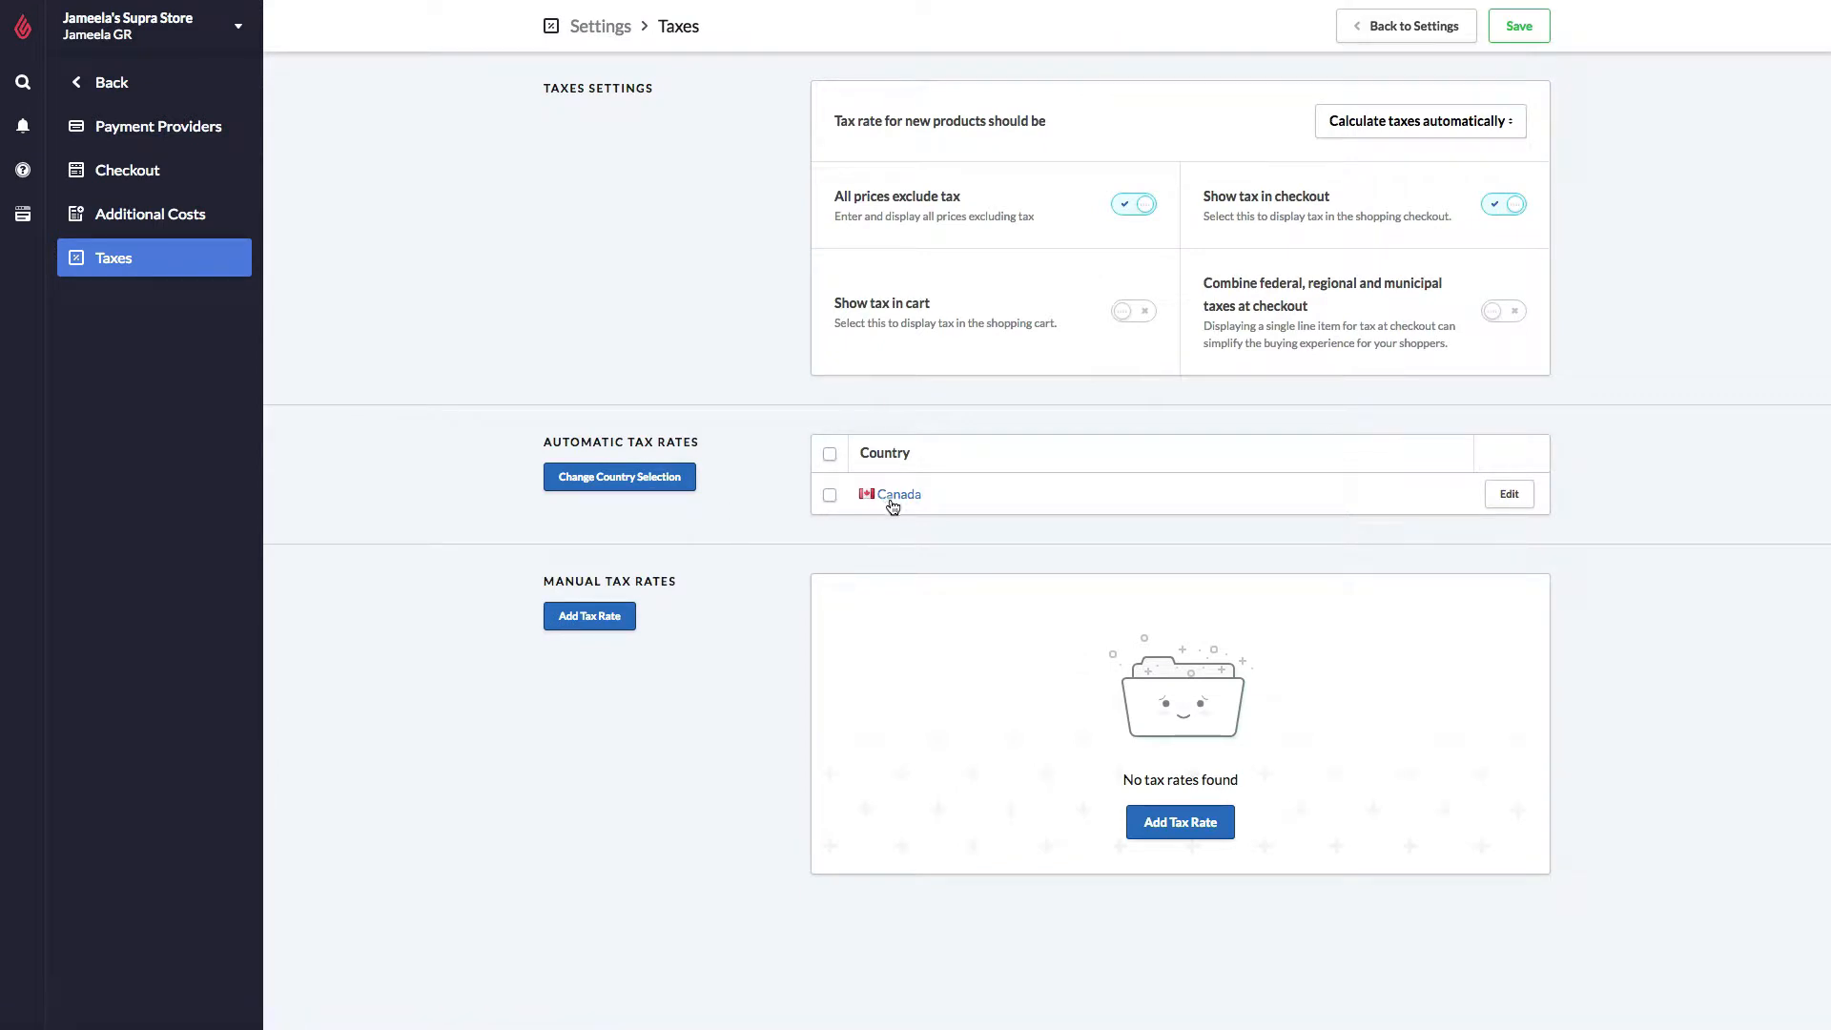
Add United States to the countries with automatic tax rates and save the country selection
click(679, 479)
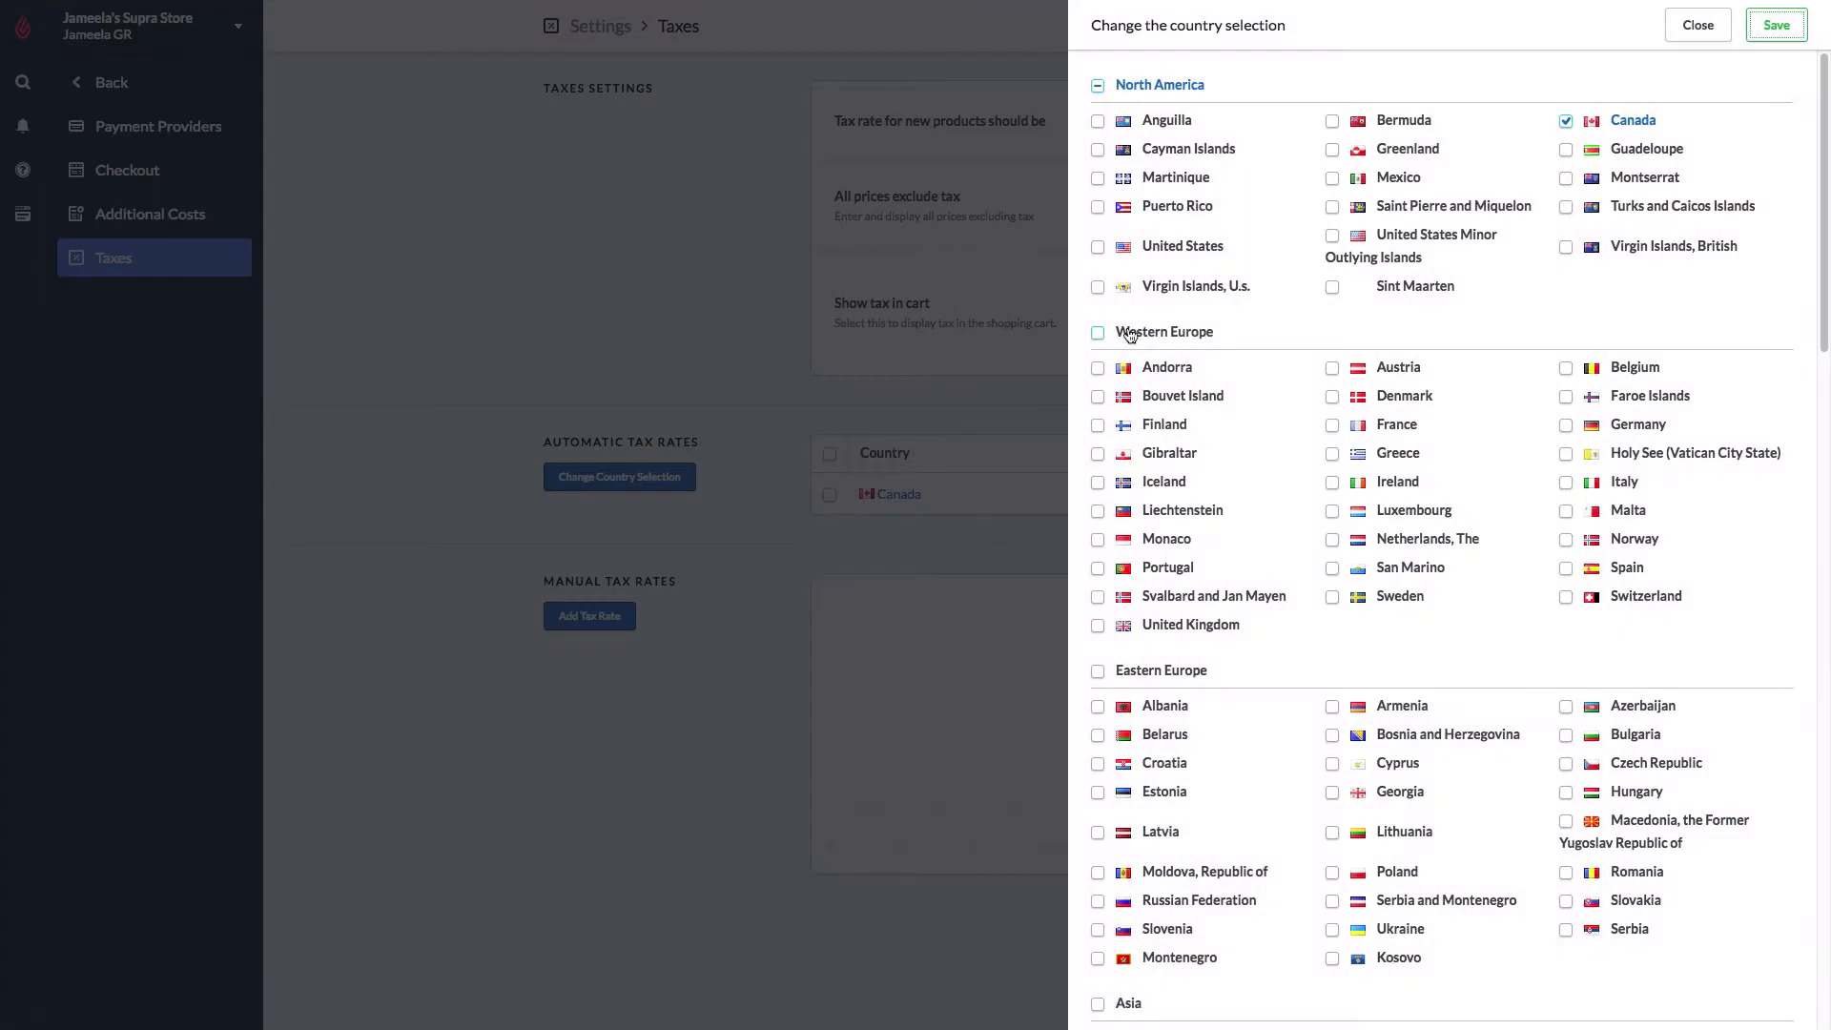
click(1098, 248)
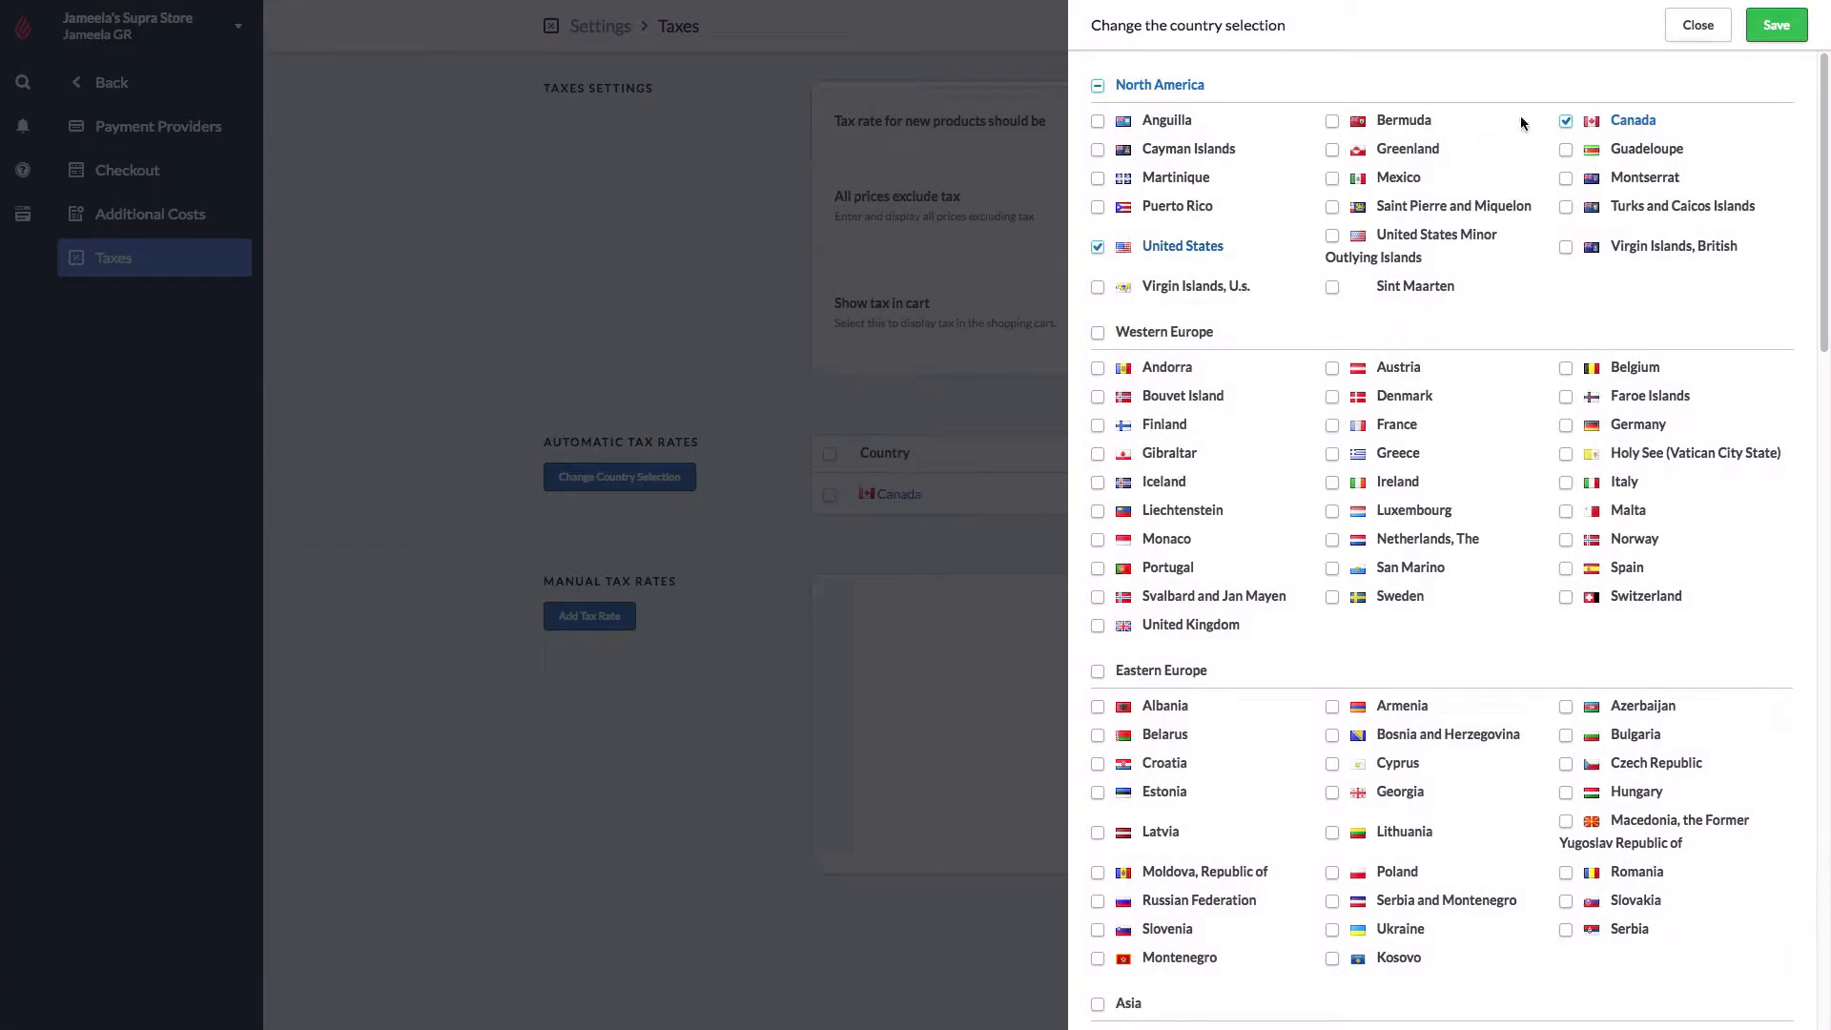
click(1776, 27)
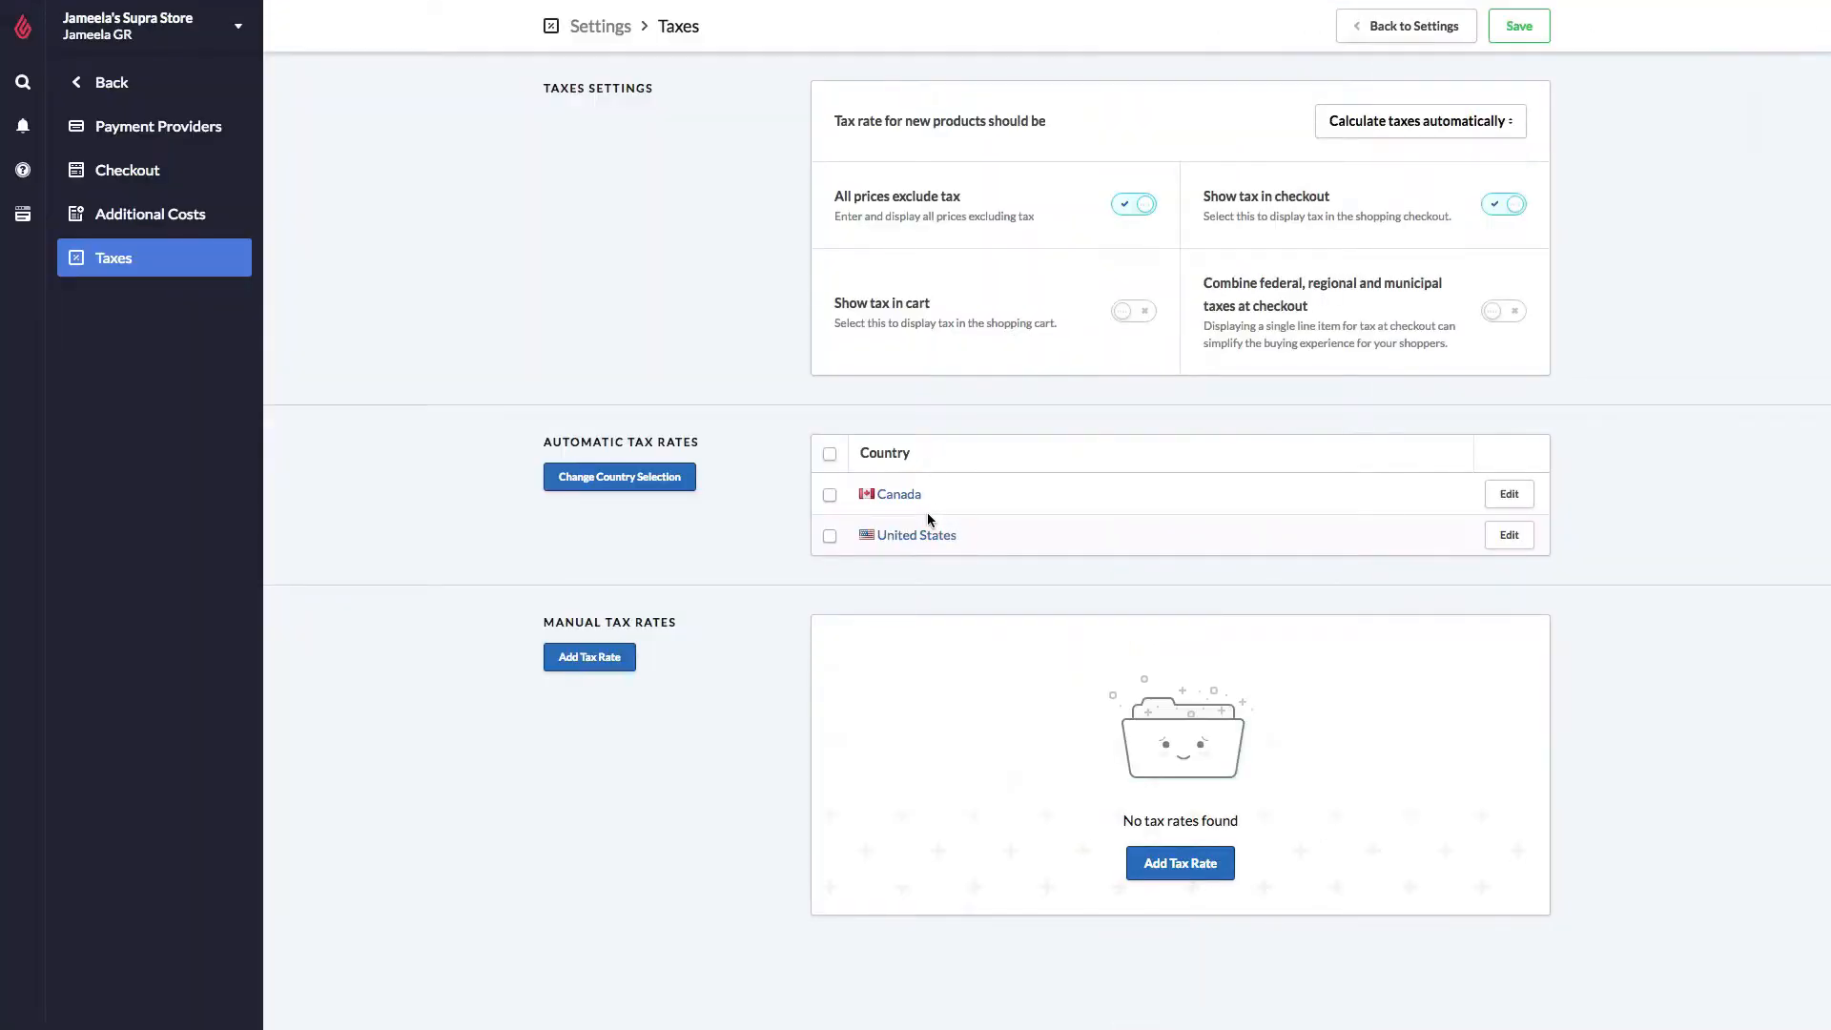
Add a United States tax location named Supra Store with the business's California address, save it, and check its total tax rate
click(904, 540)
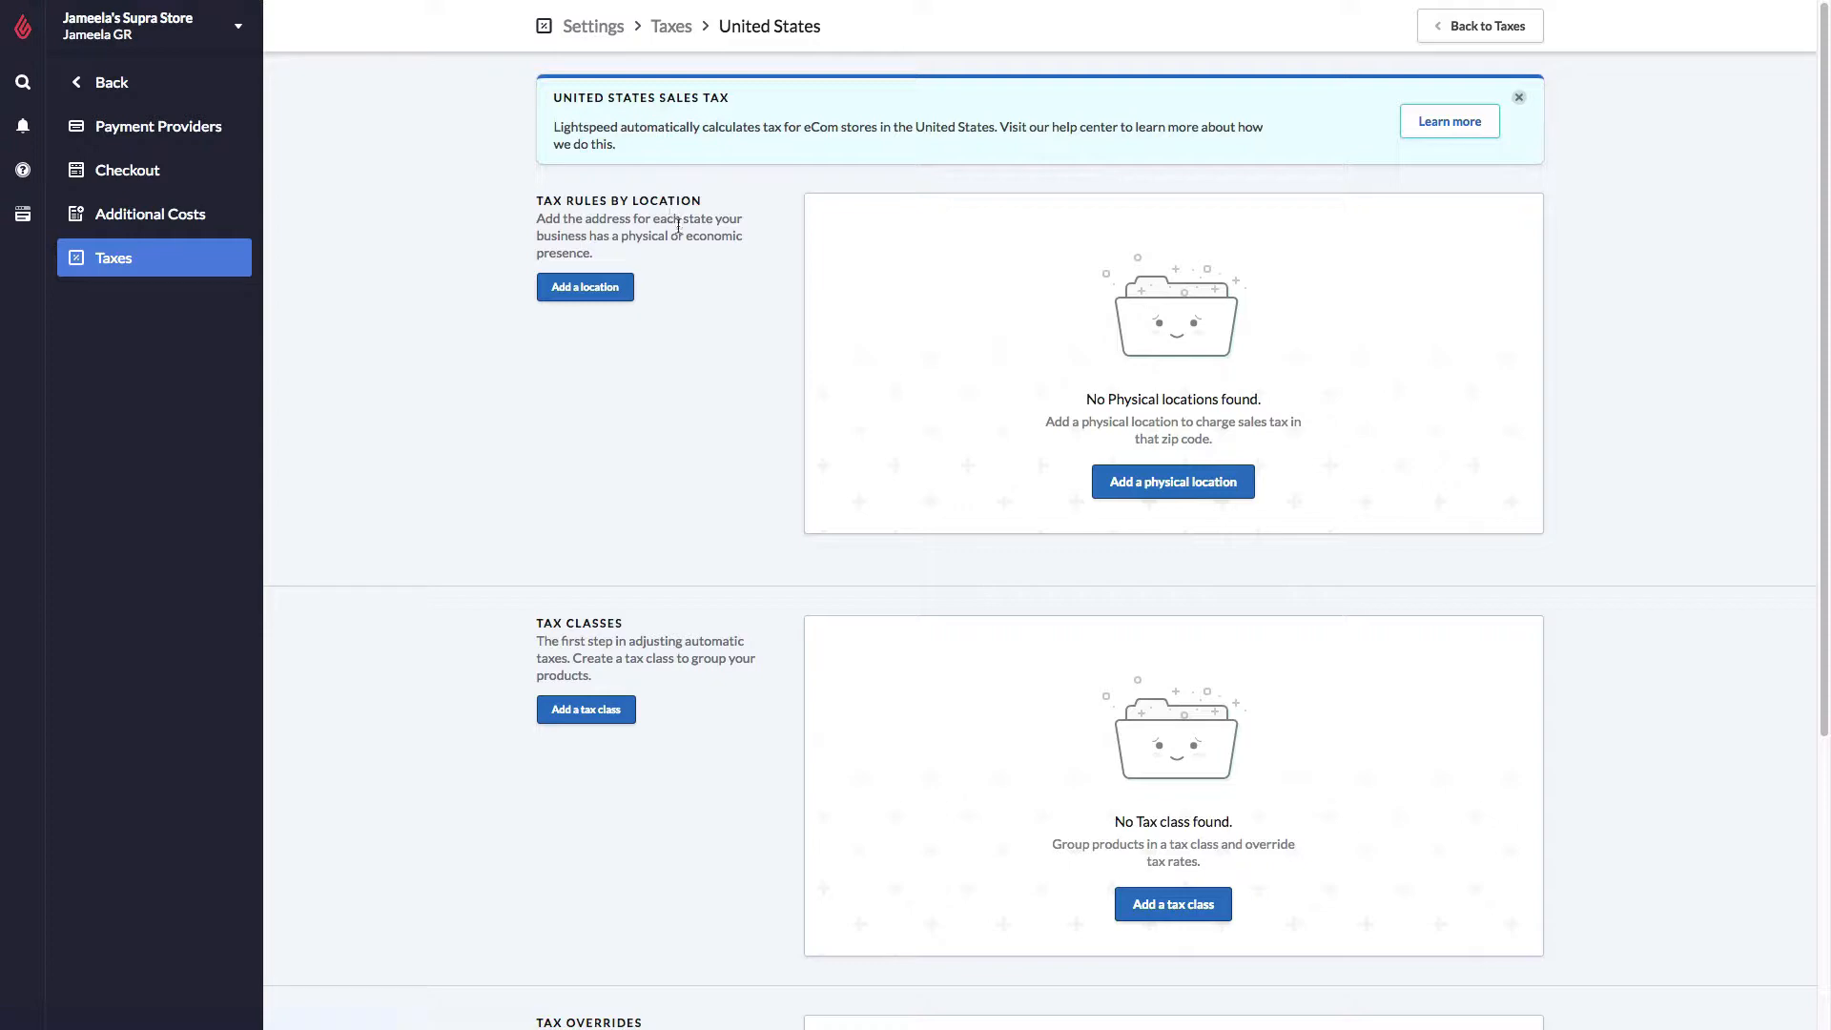
click(617, 294)
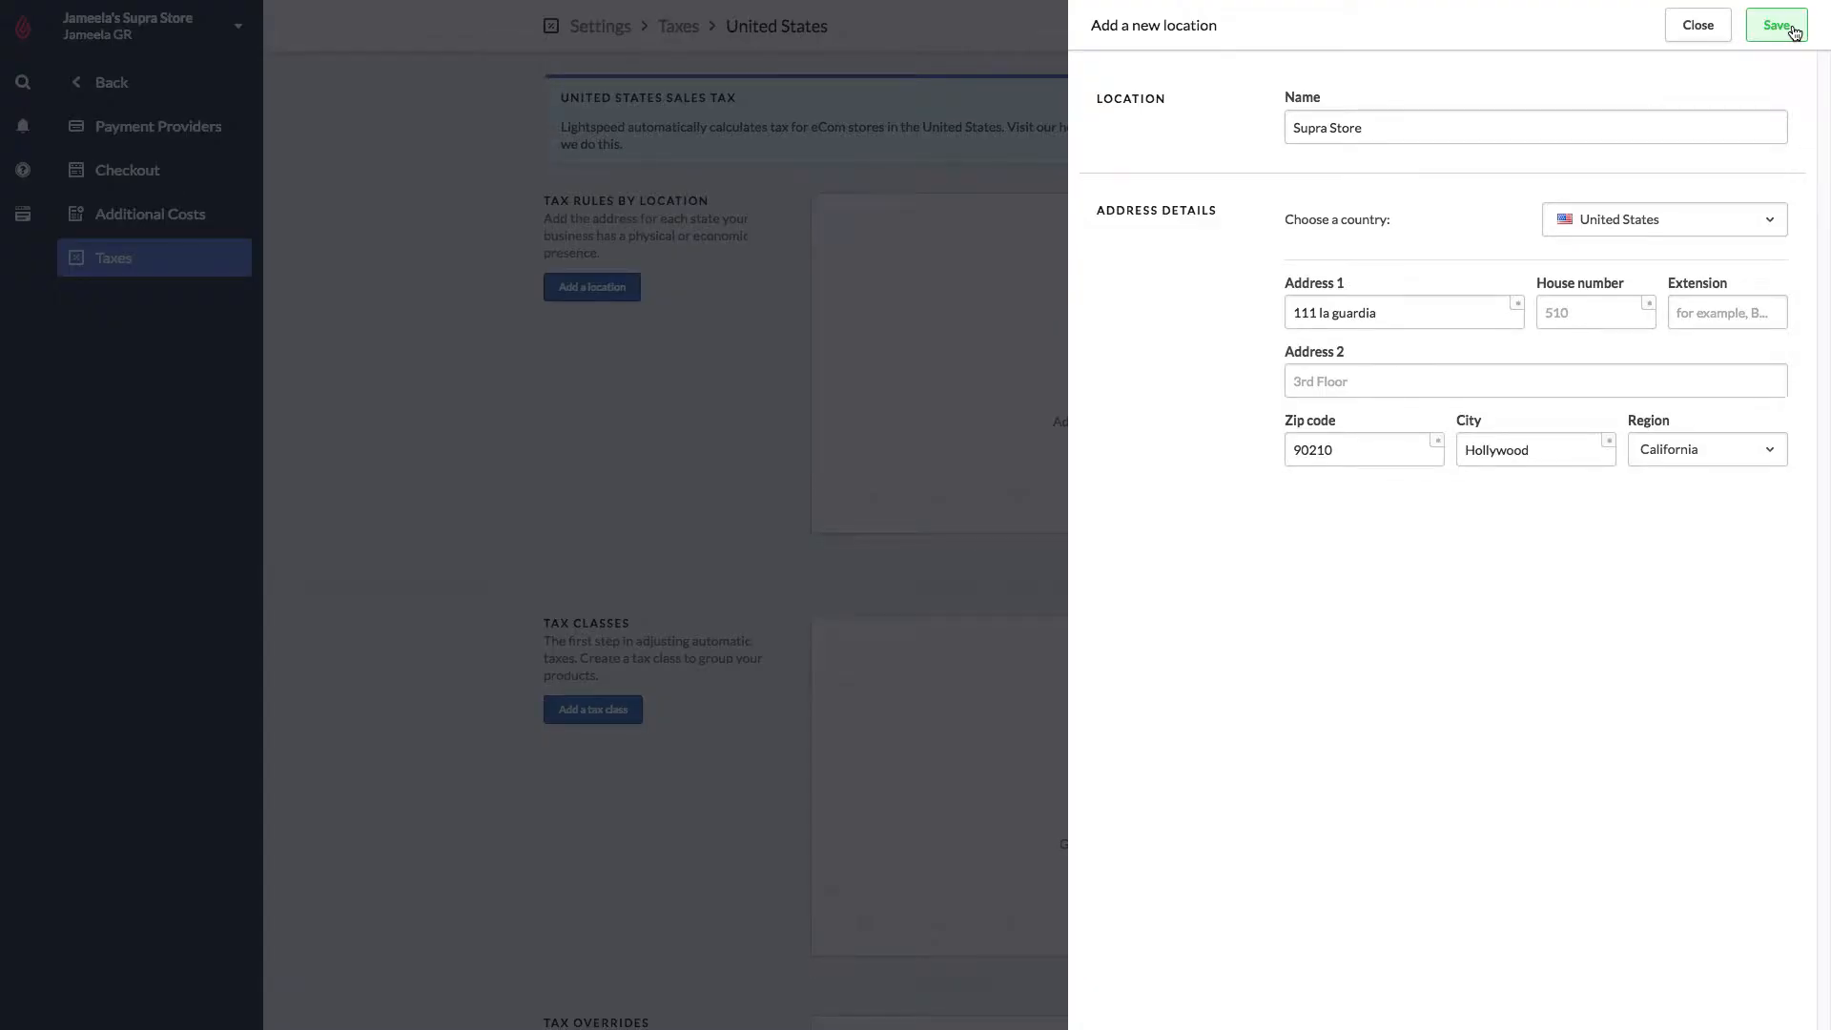
click(1793, 32)
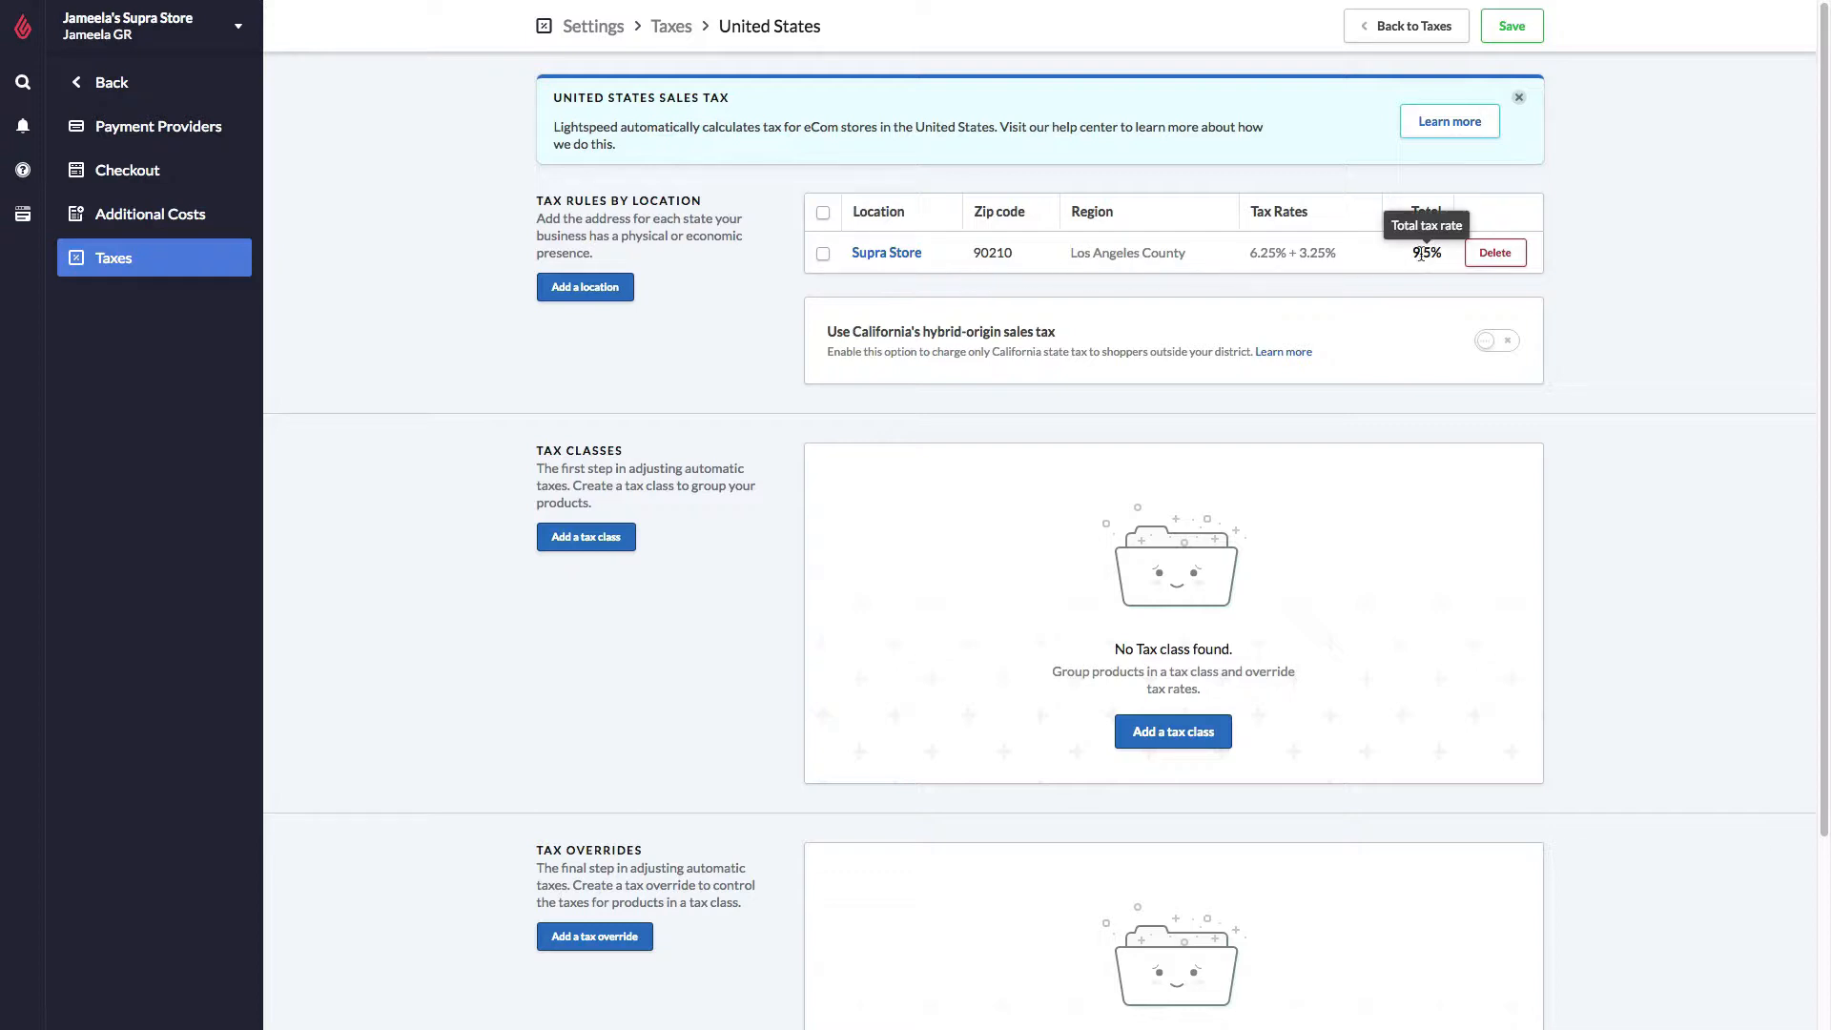
drag(1411, 251, 1440, 252)
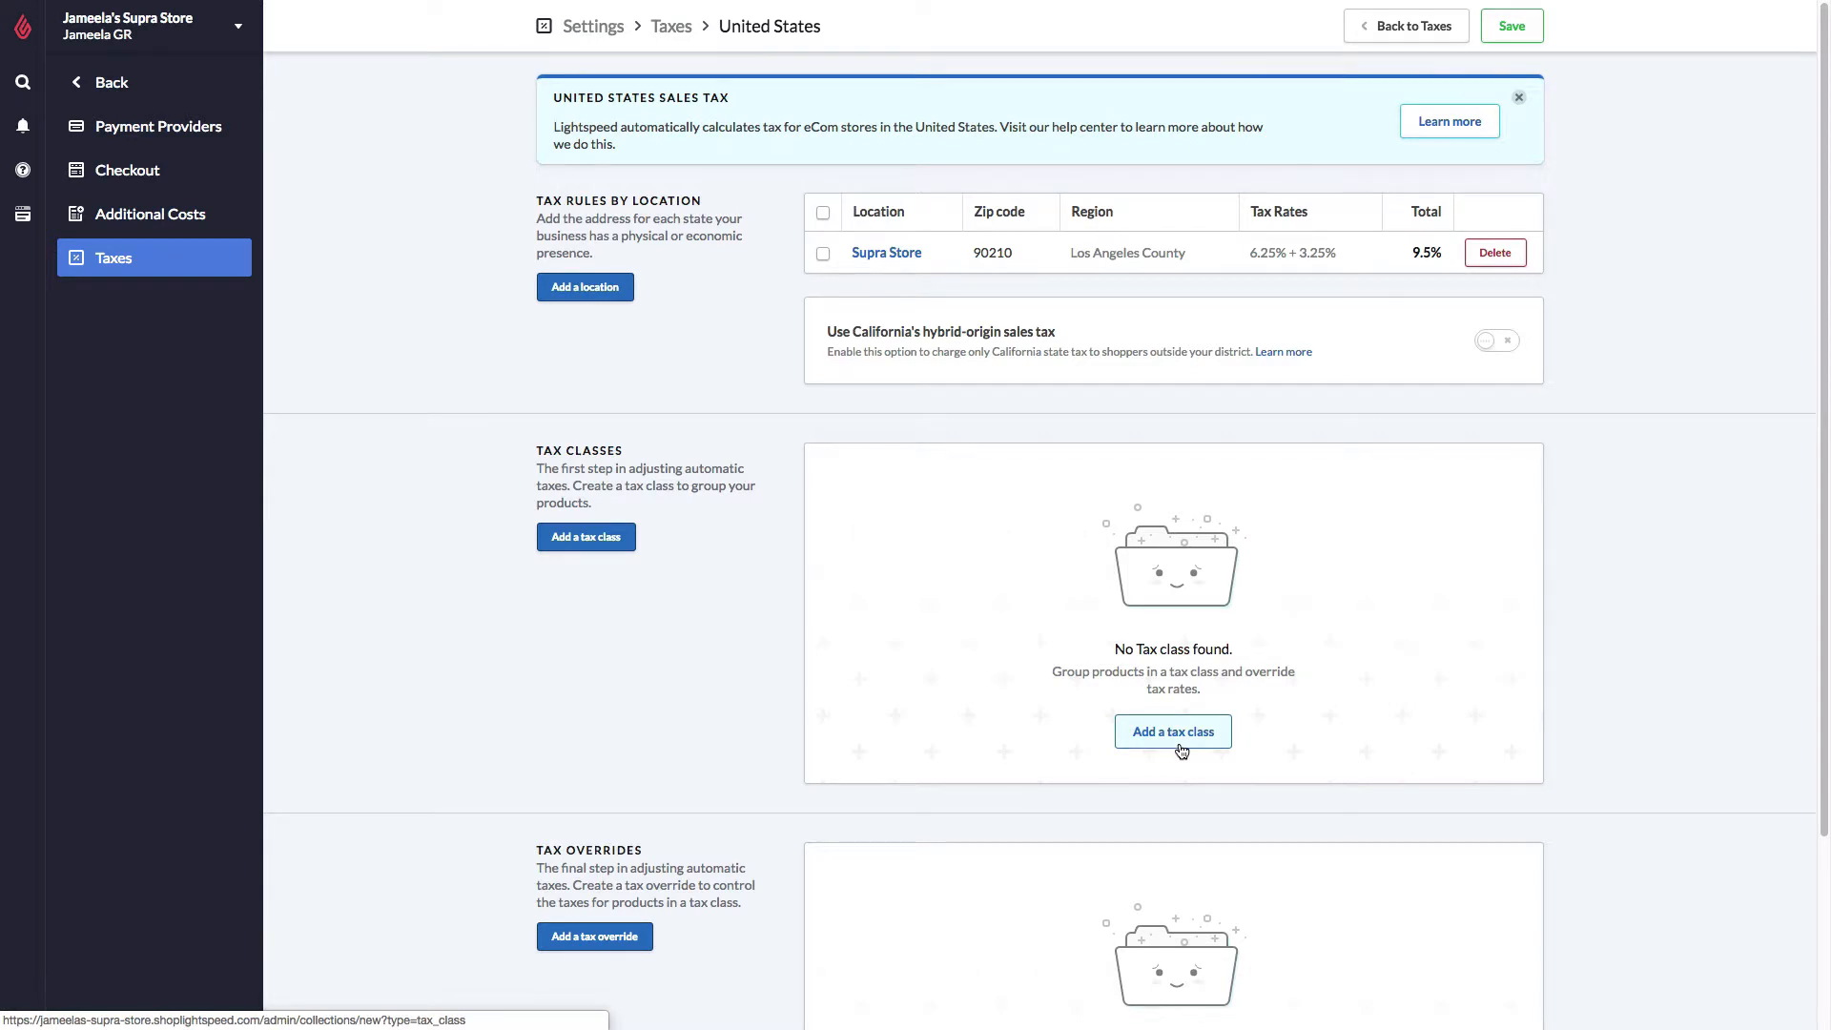
Create a United States tax class titled "No Tax"
click(1181, 750)
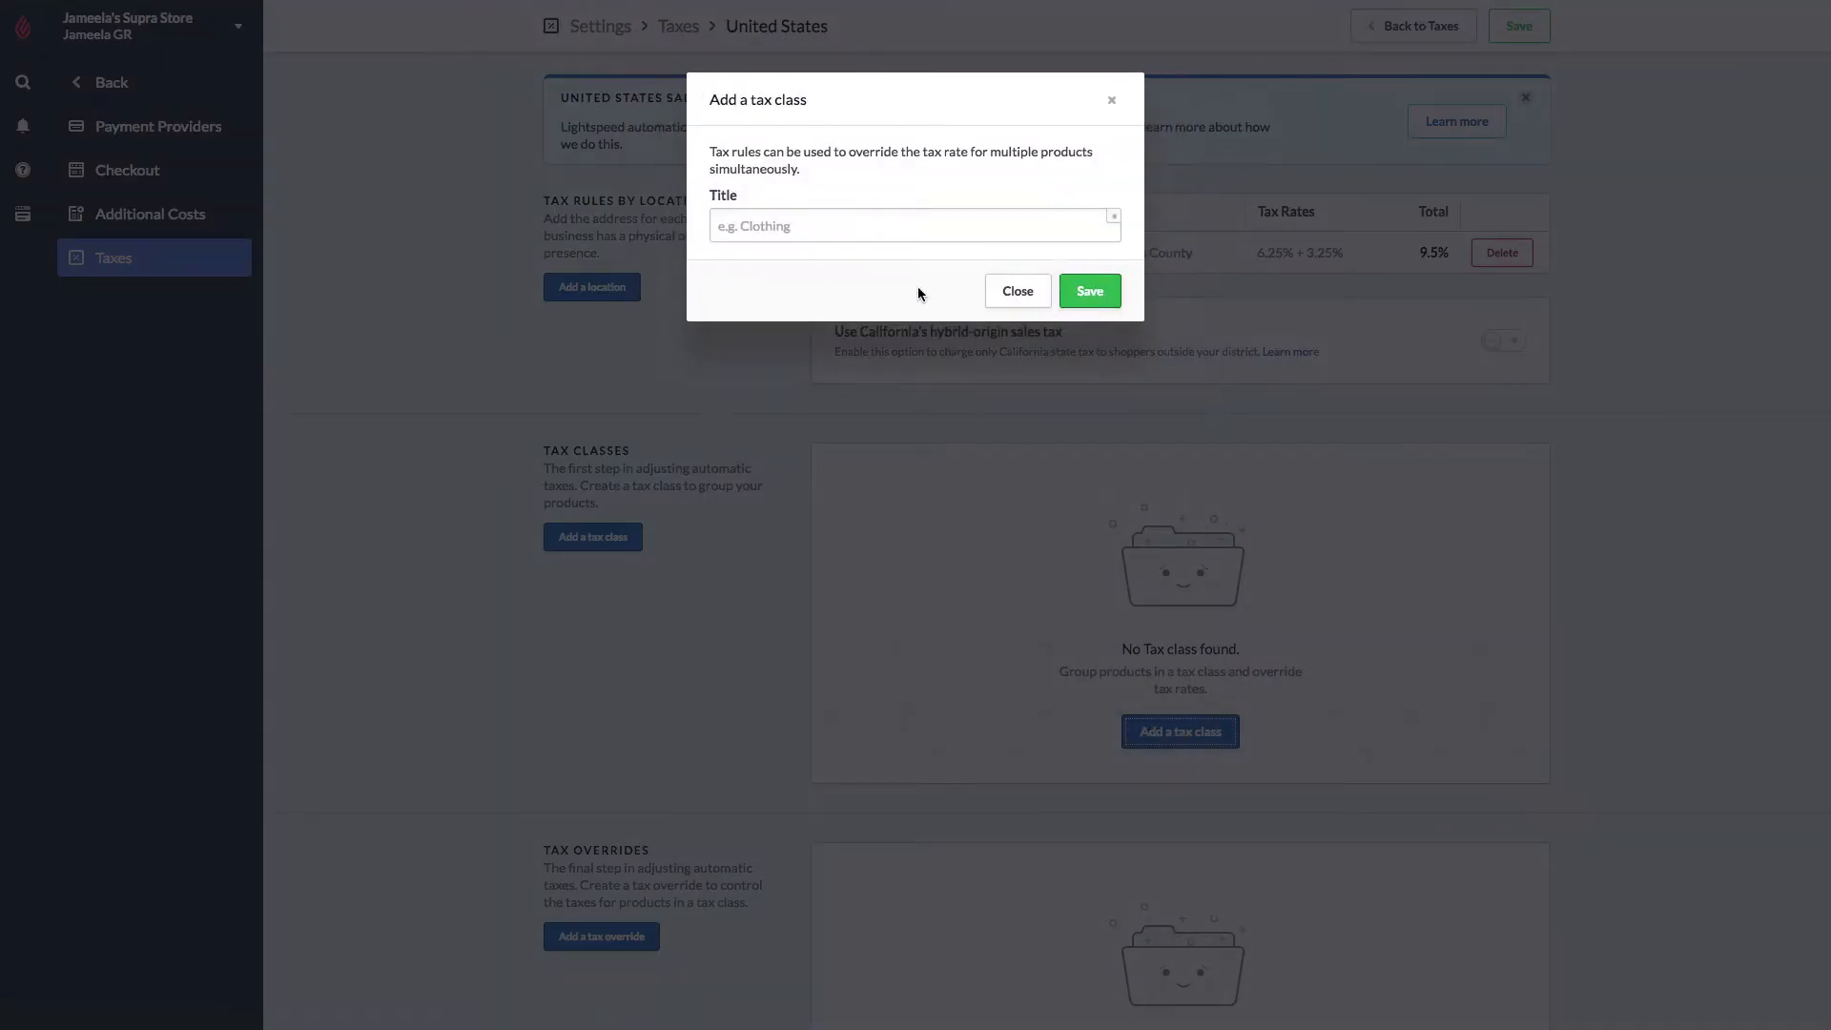
click(891, 226)
text(No Tax)
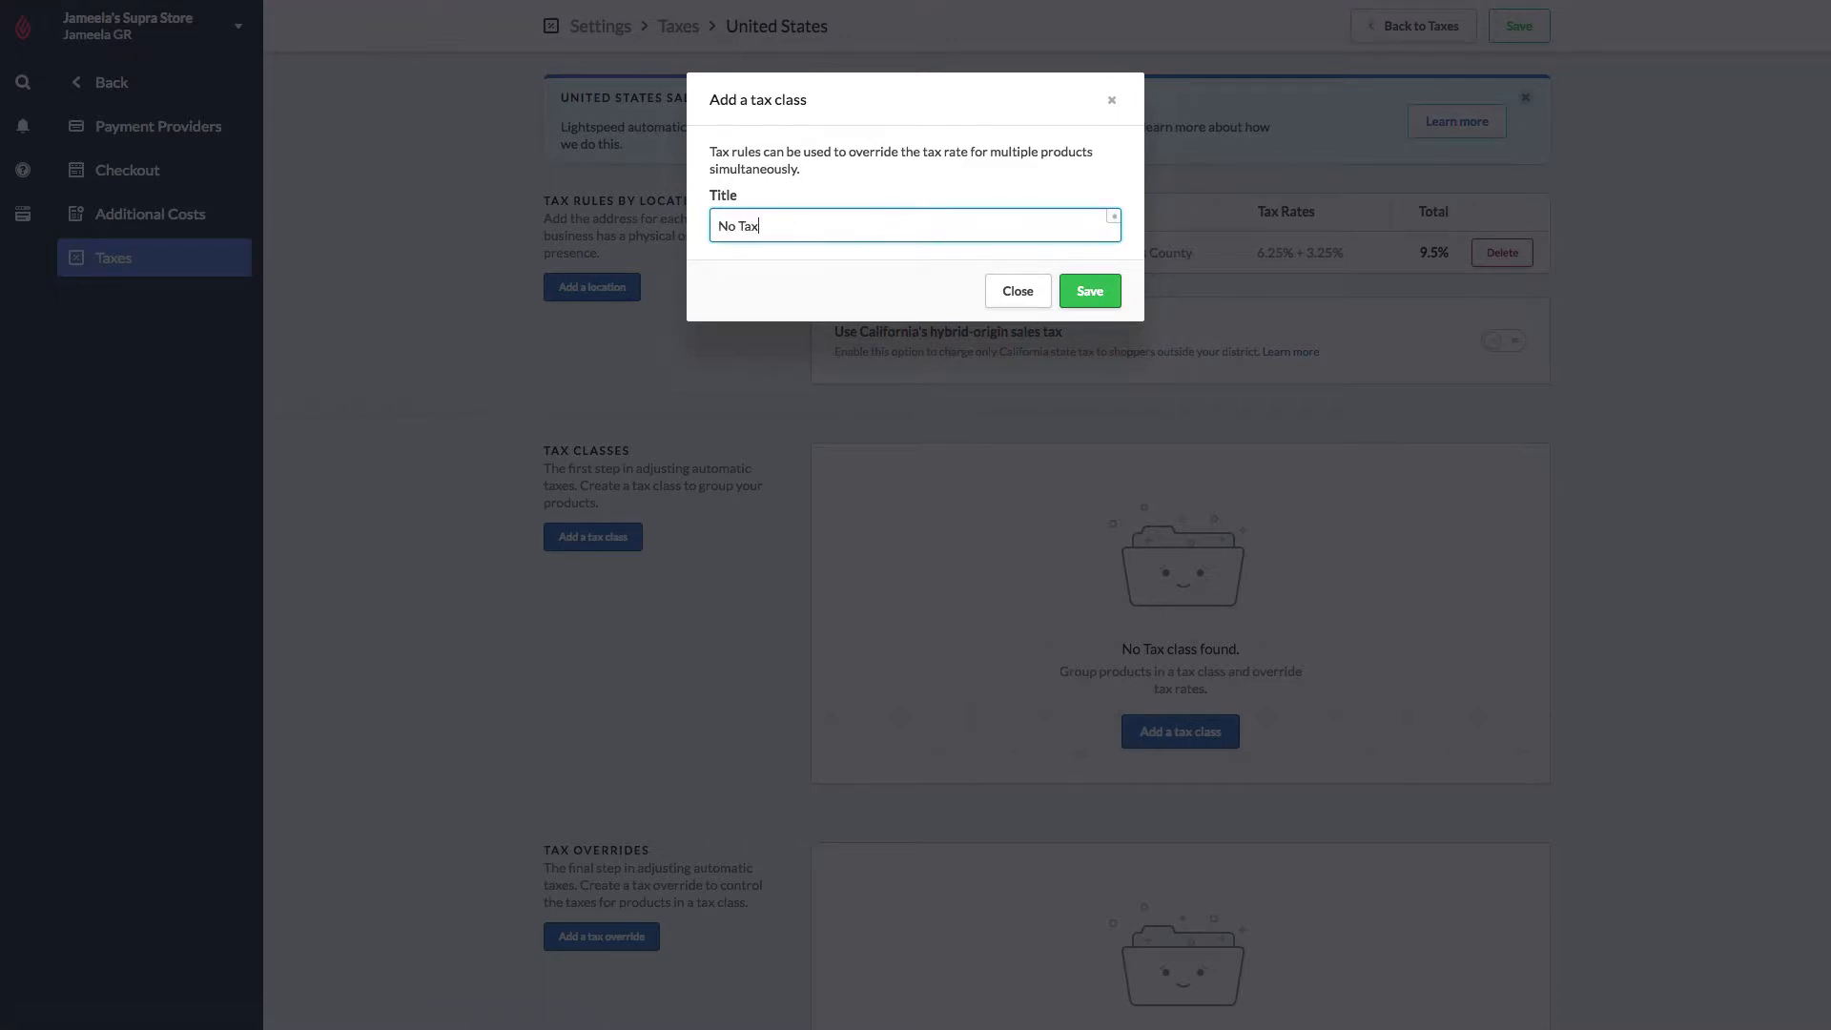
key(Return)
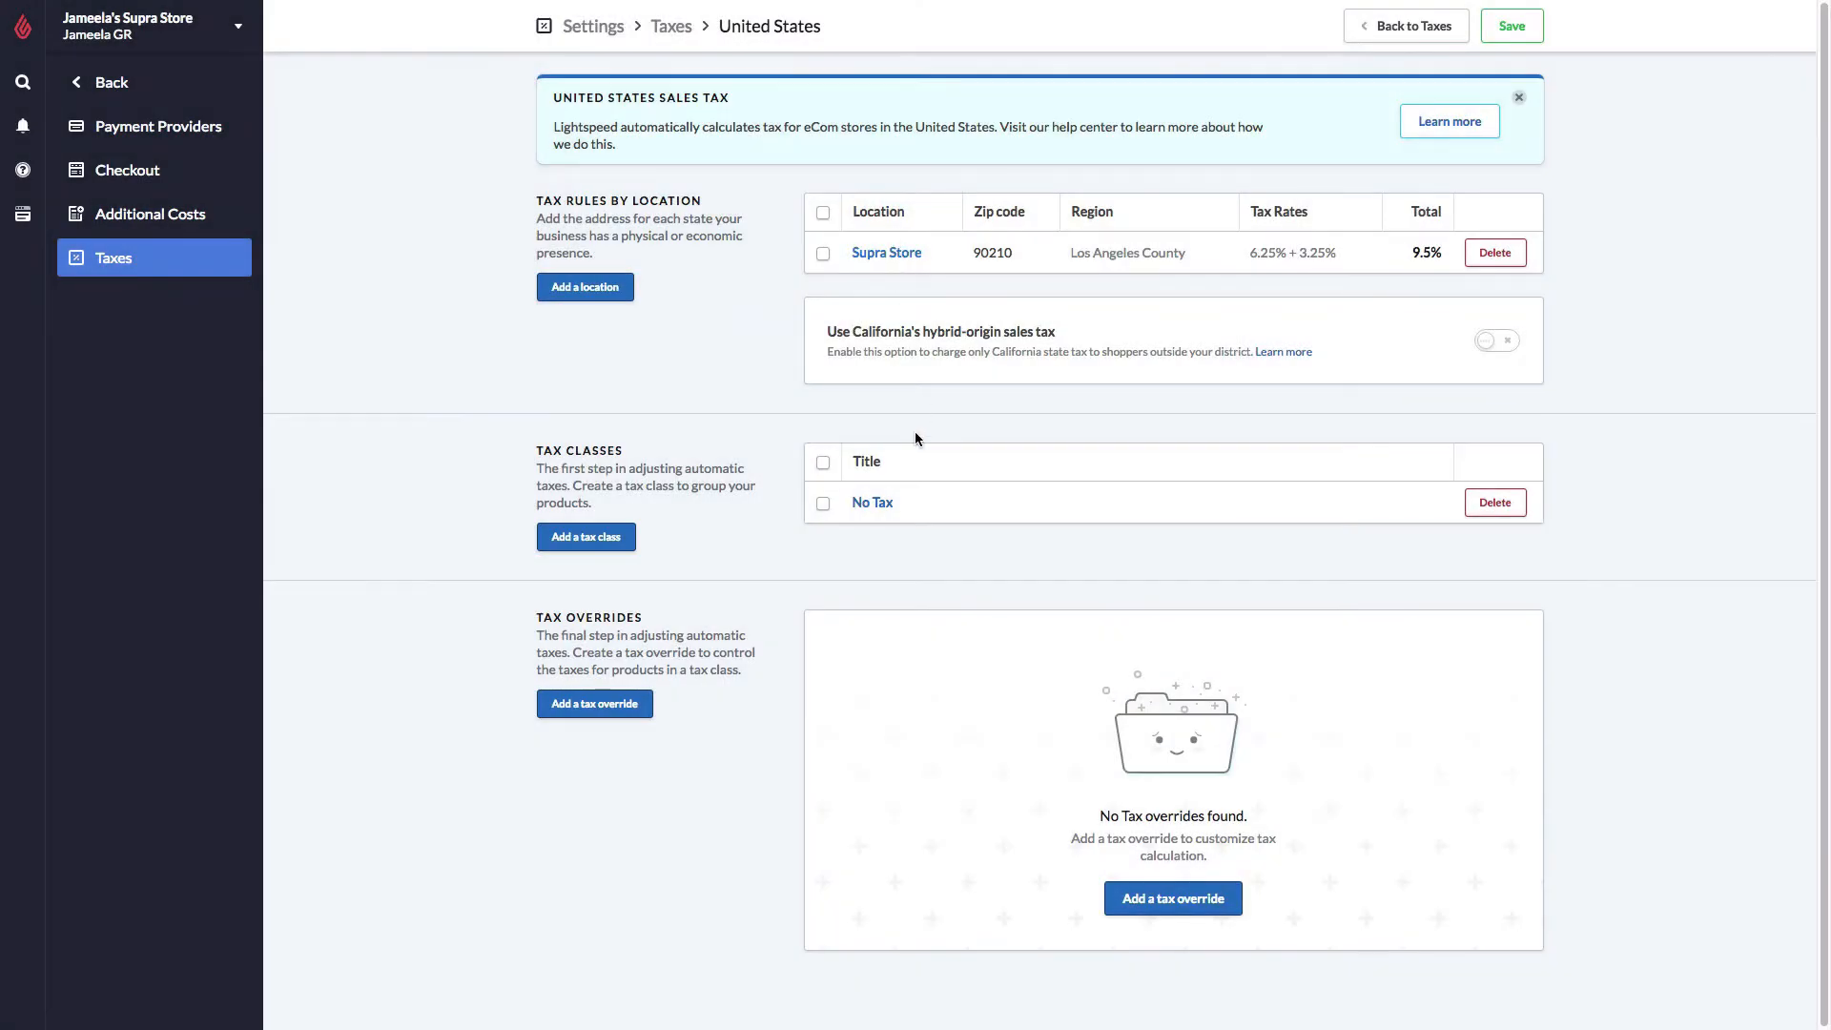
Try grouping products in the No Tax class by product group conditions, review the available filters, and leave without saving
click(874, 505)
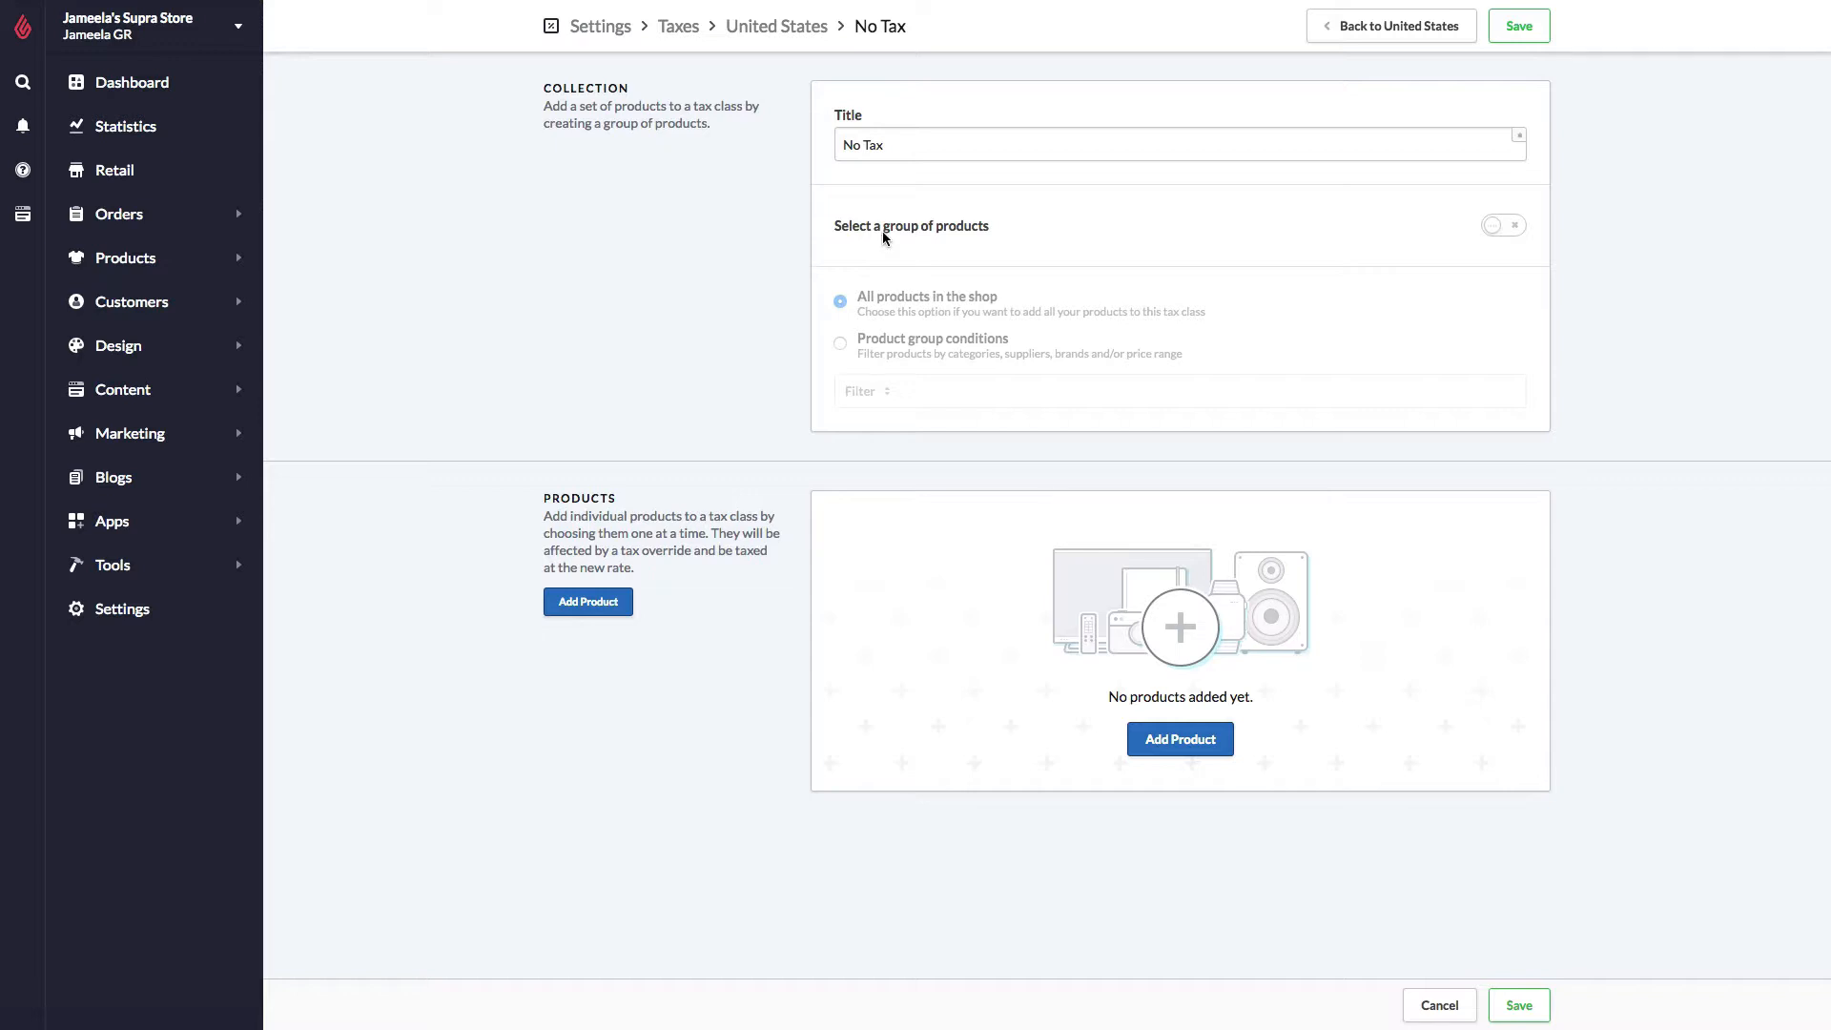
click(1512, 231)
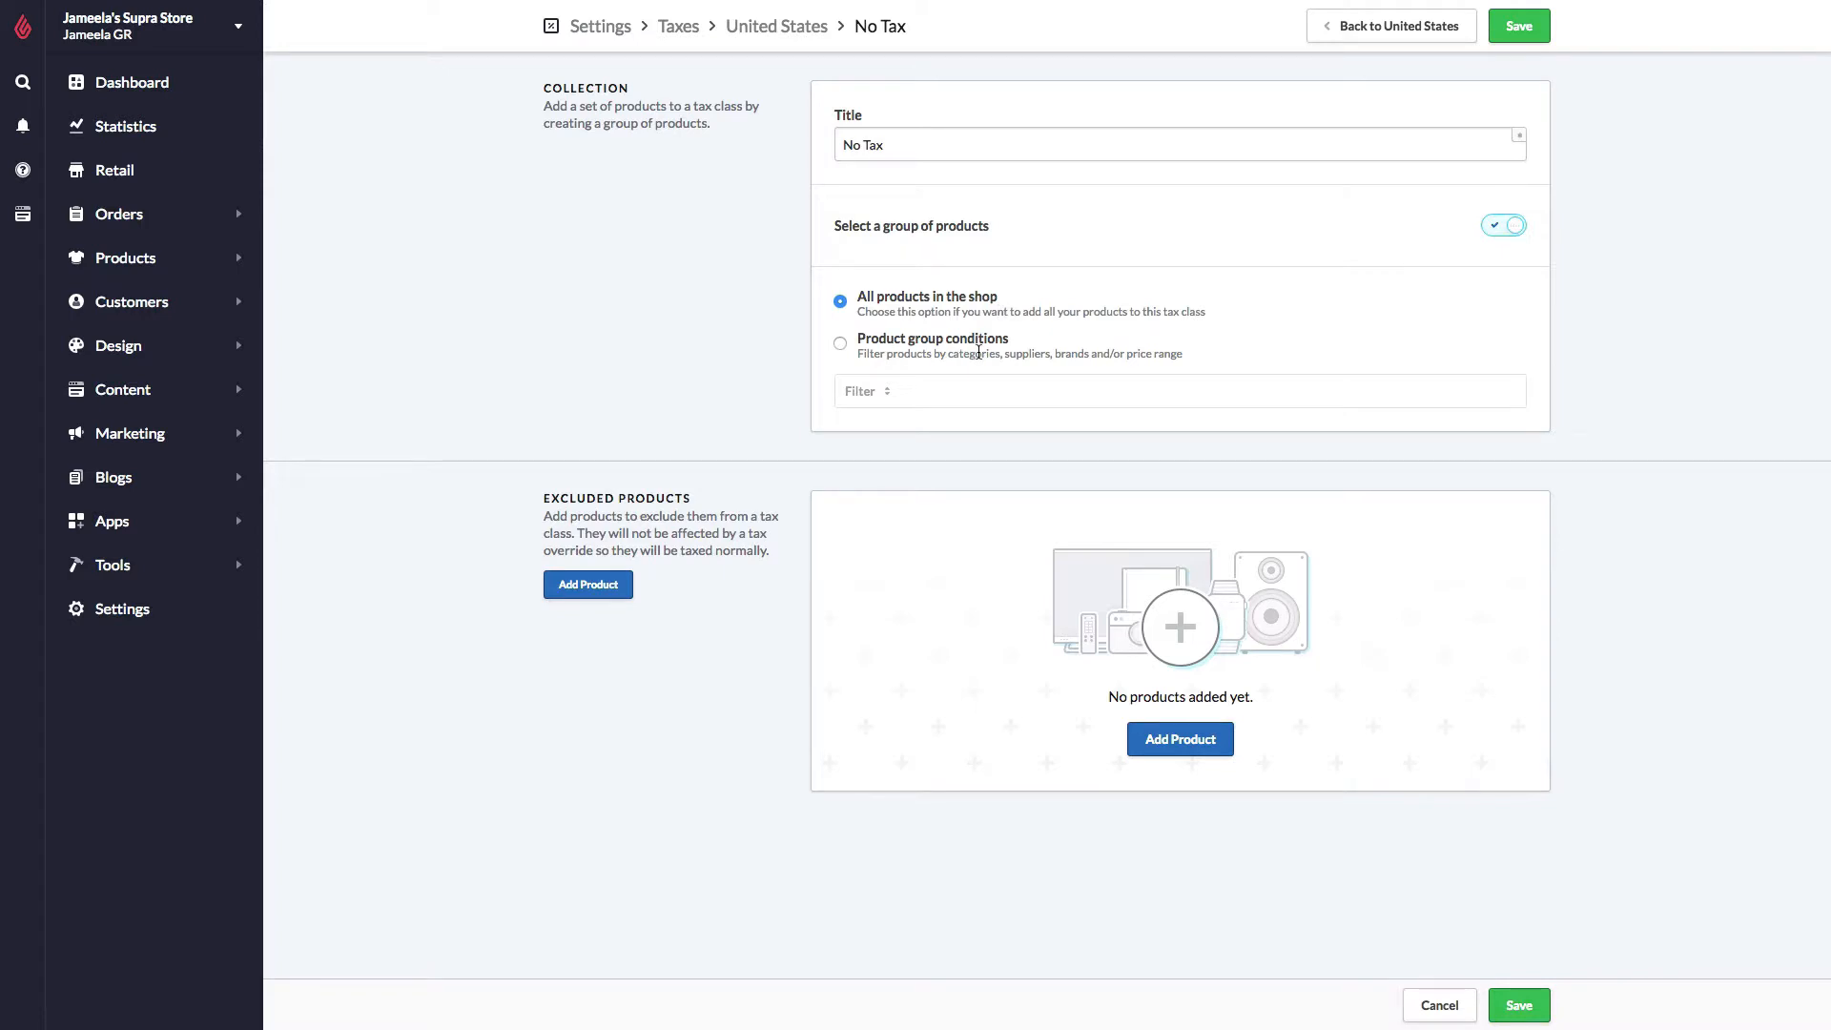
click(885, 345)
click(860, 391)
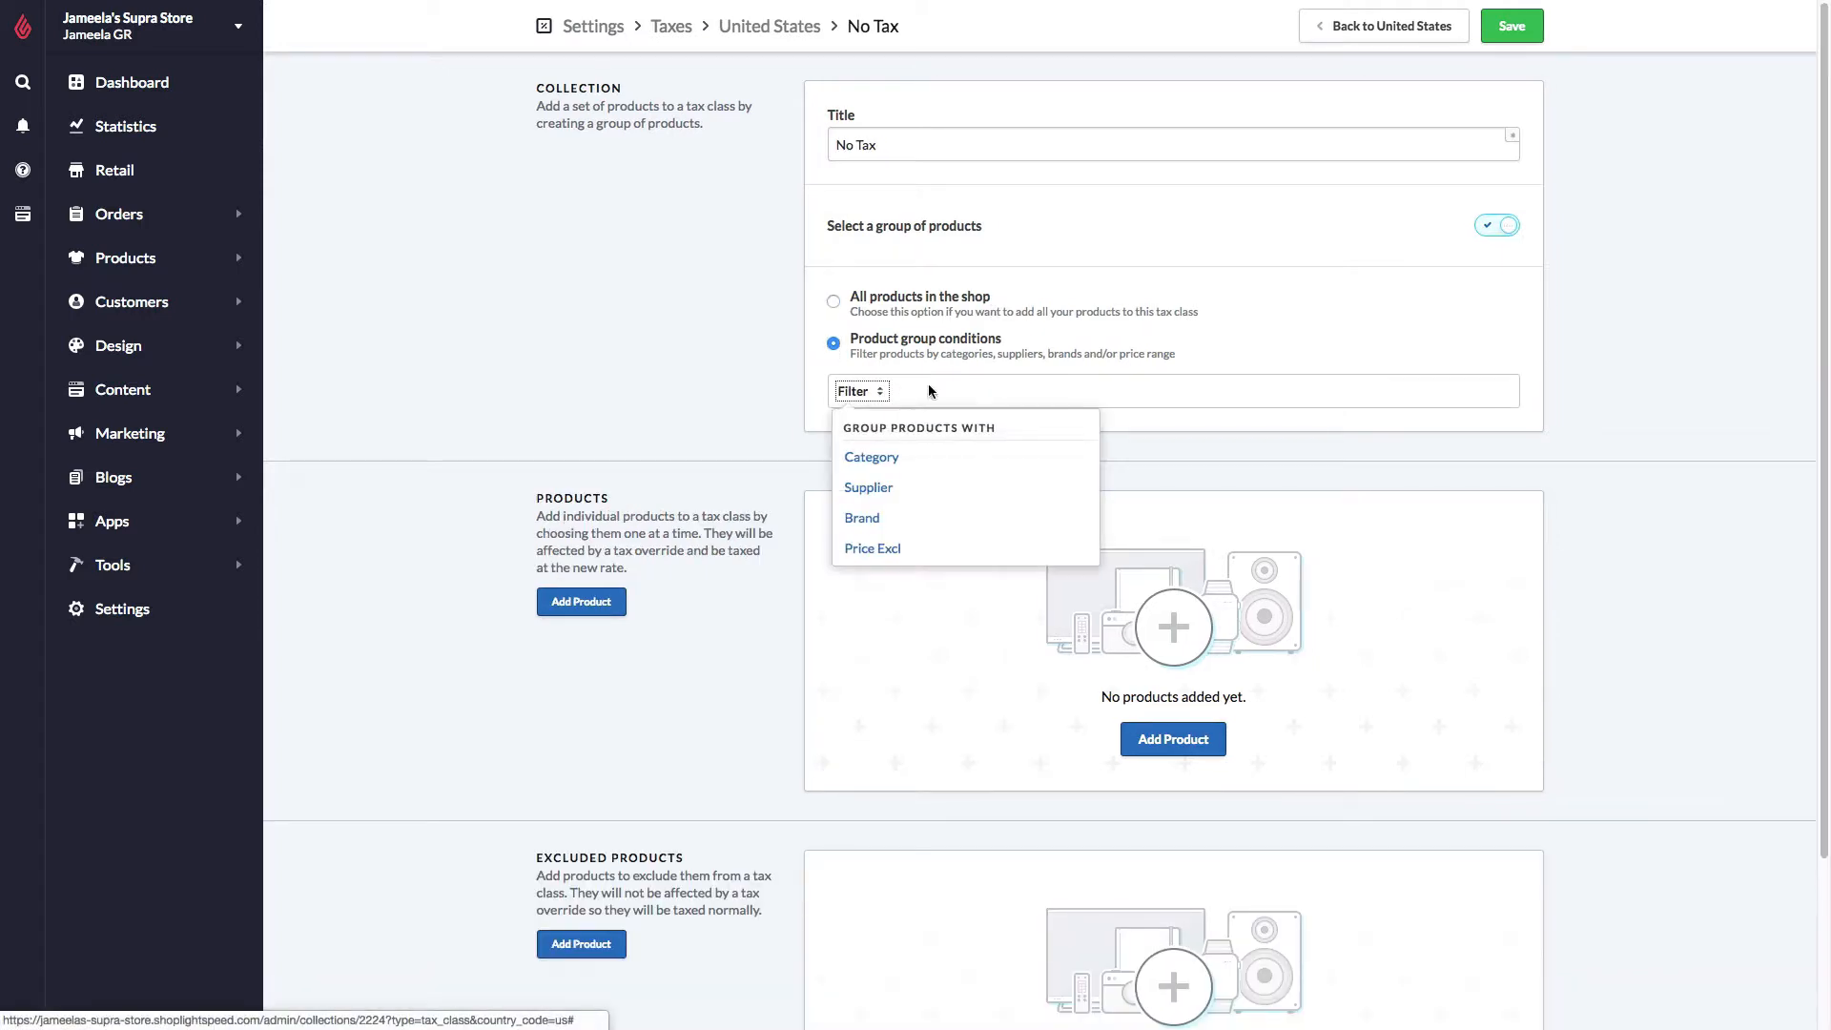
click(1032, 391)
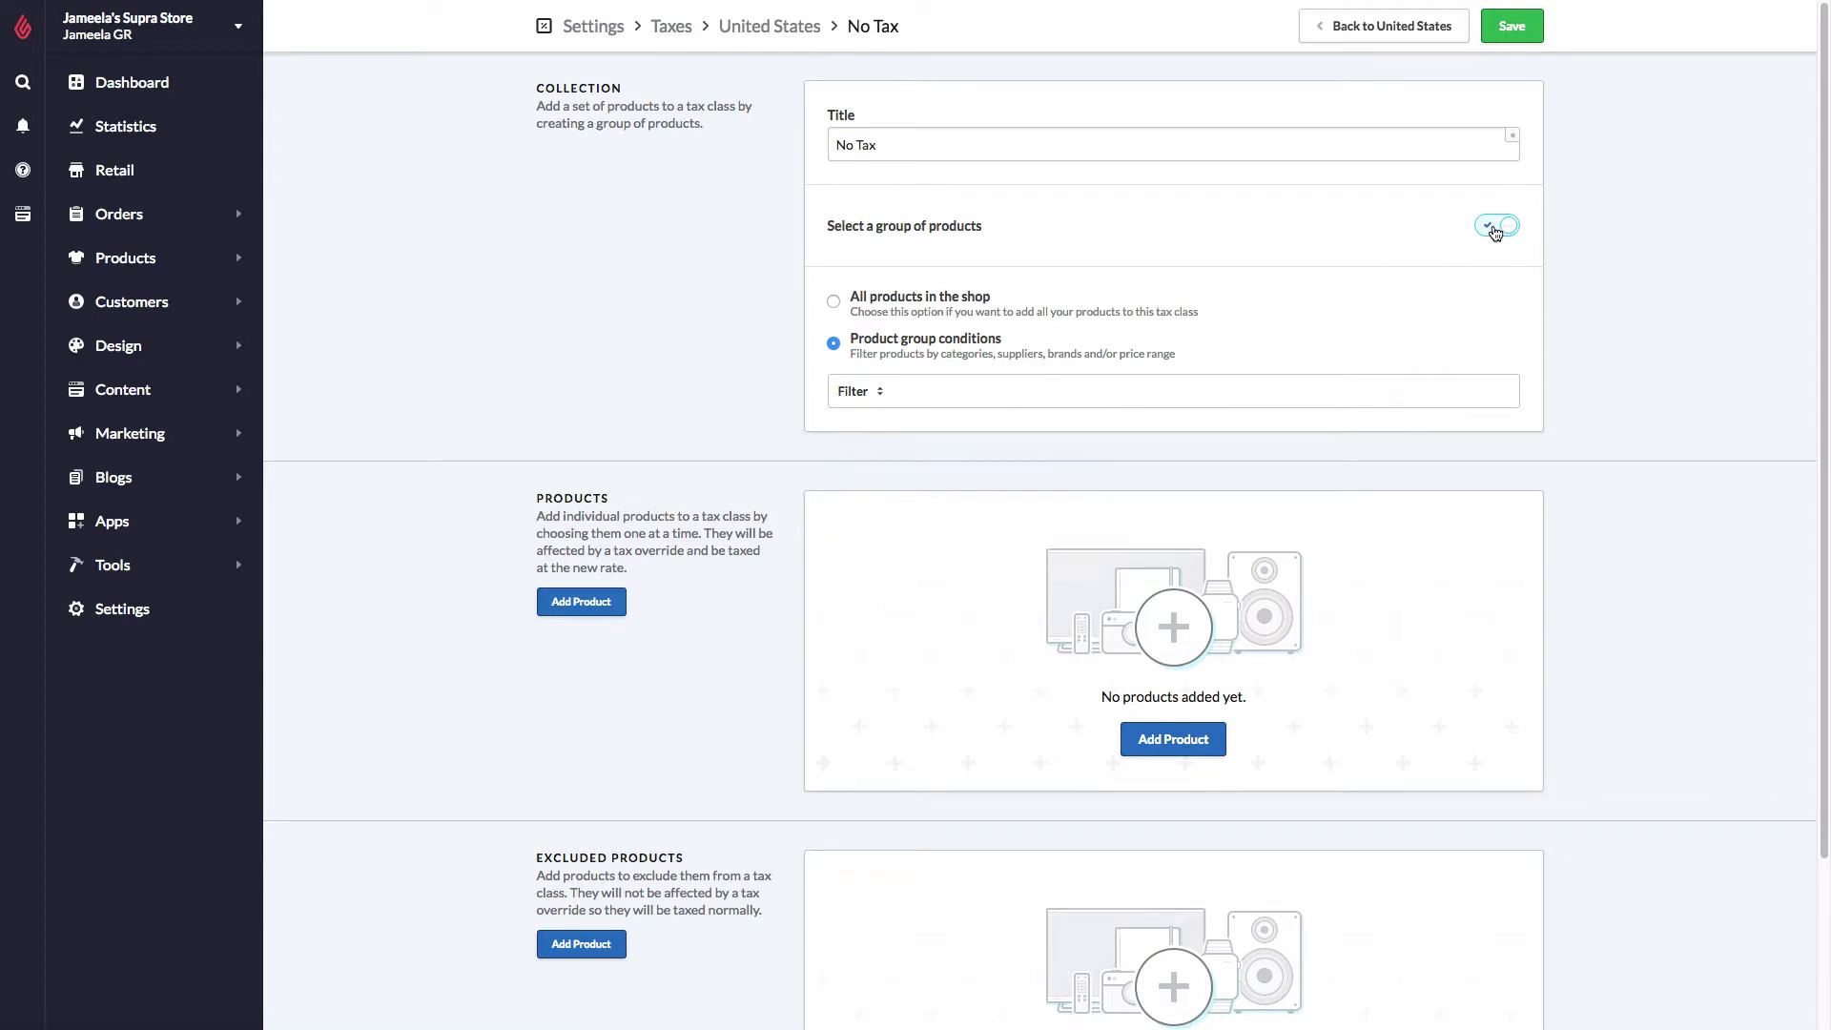
click(1494, 229)
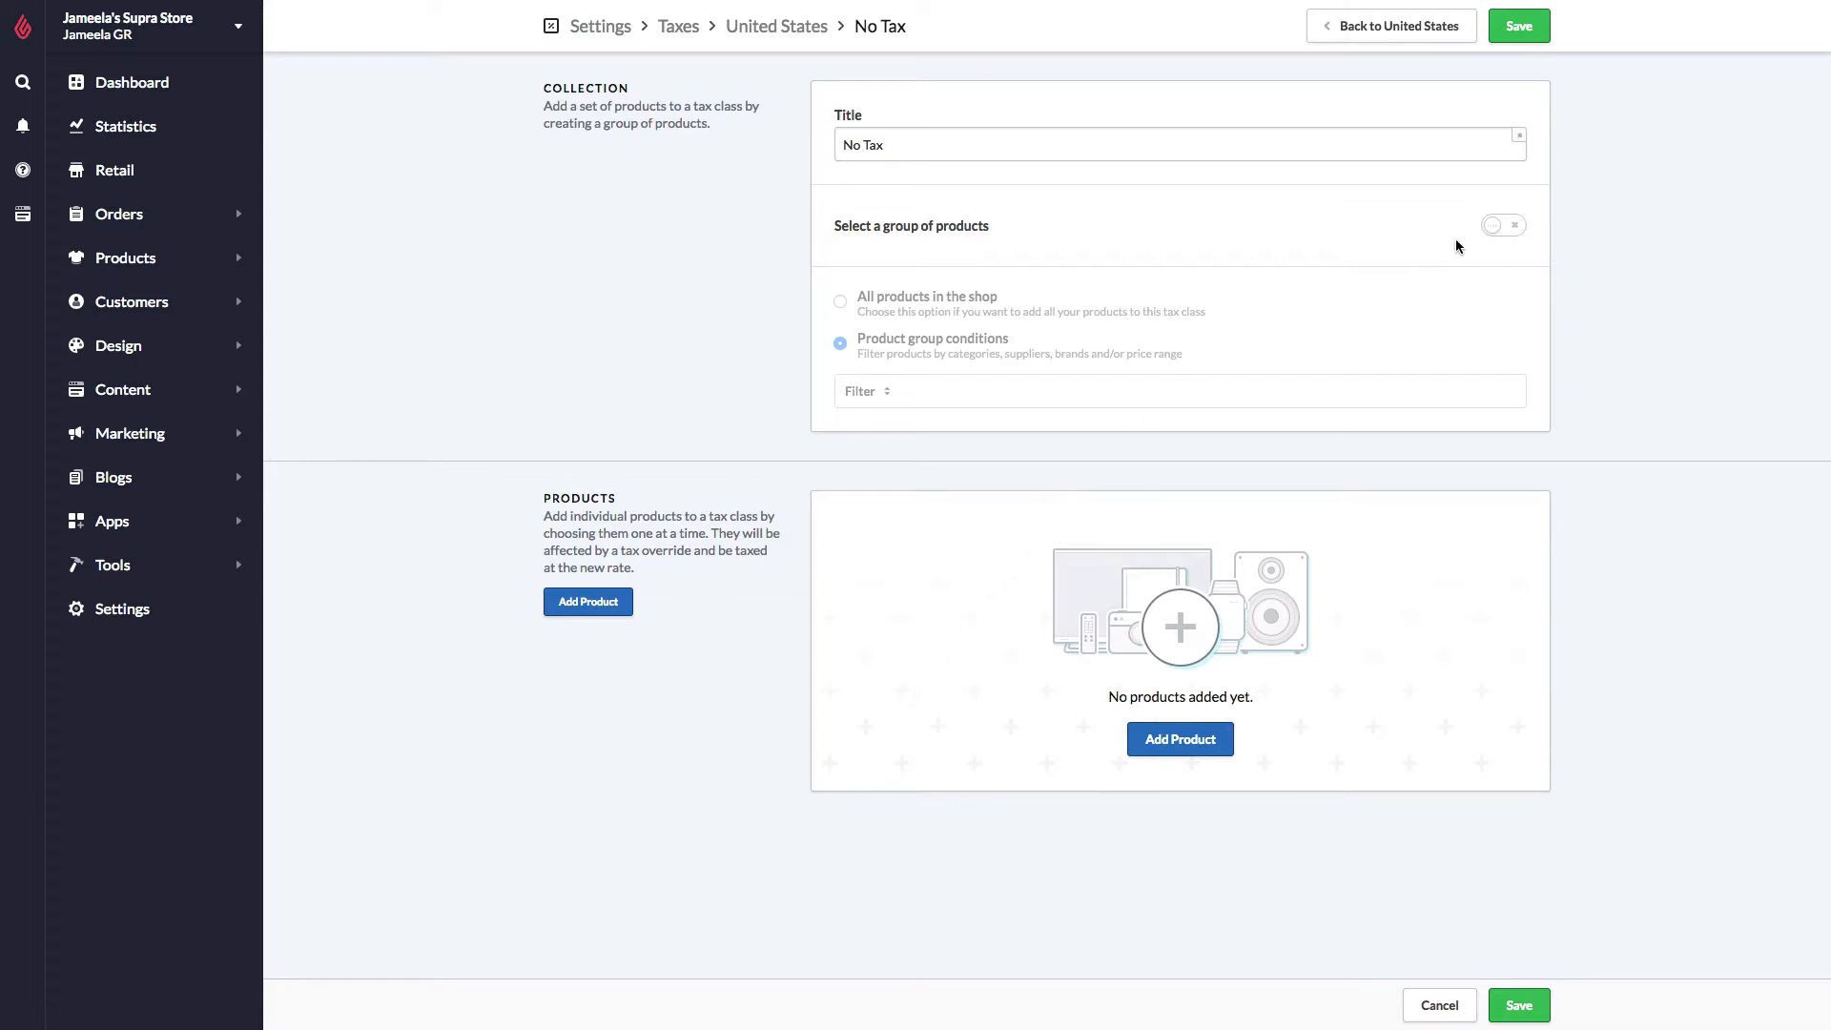
click(1492, 227)
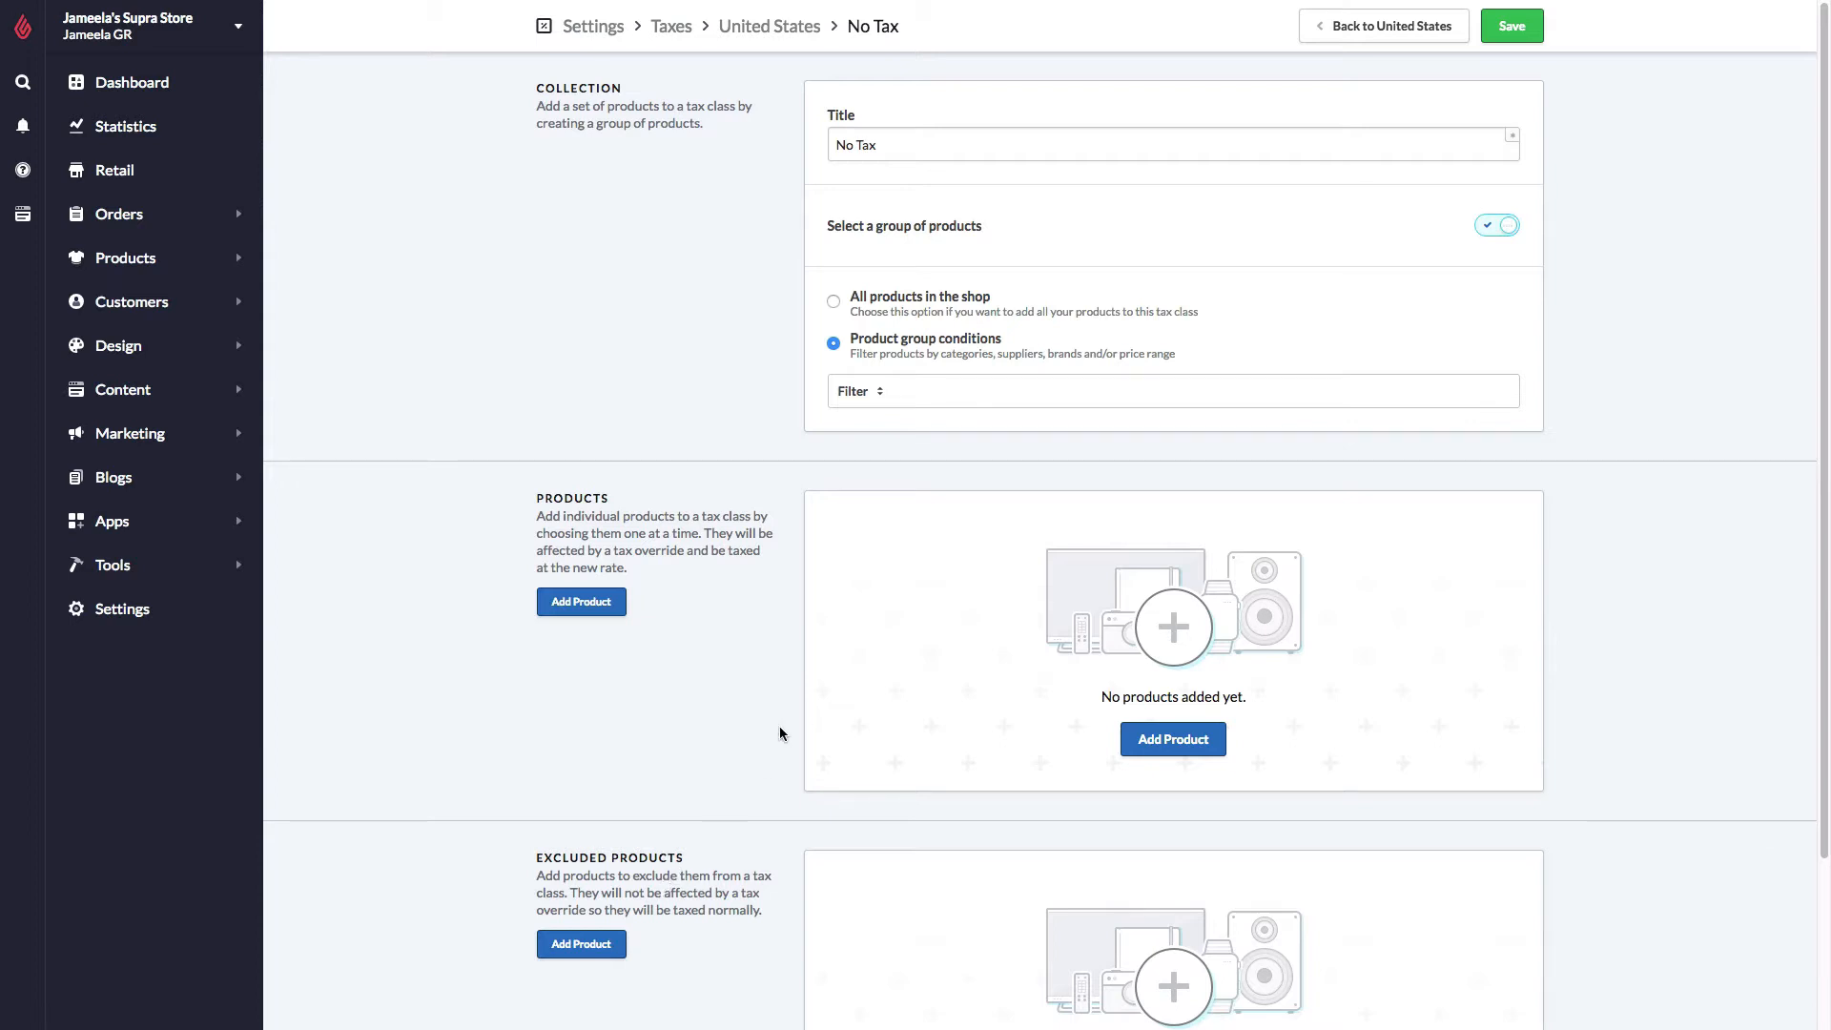
click(1355, 41)
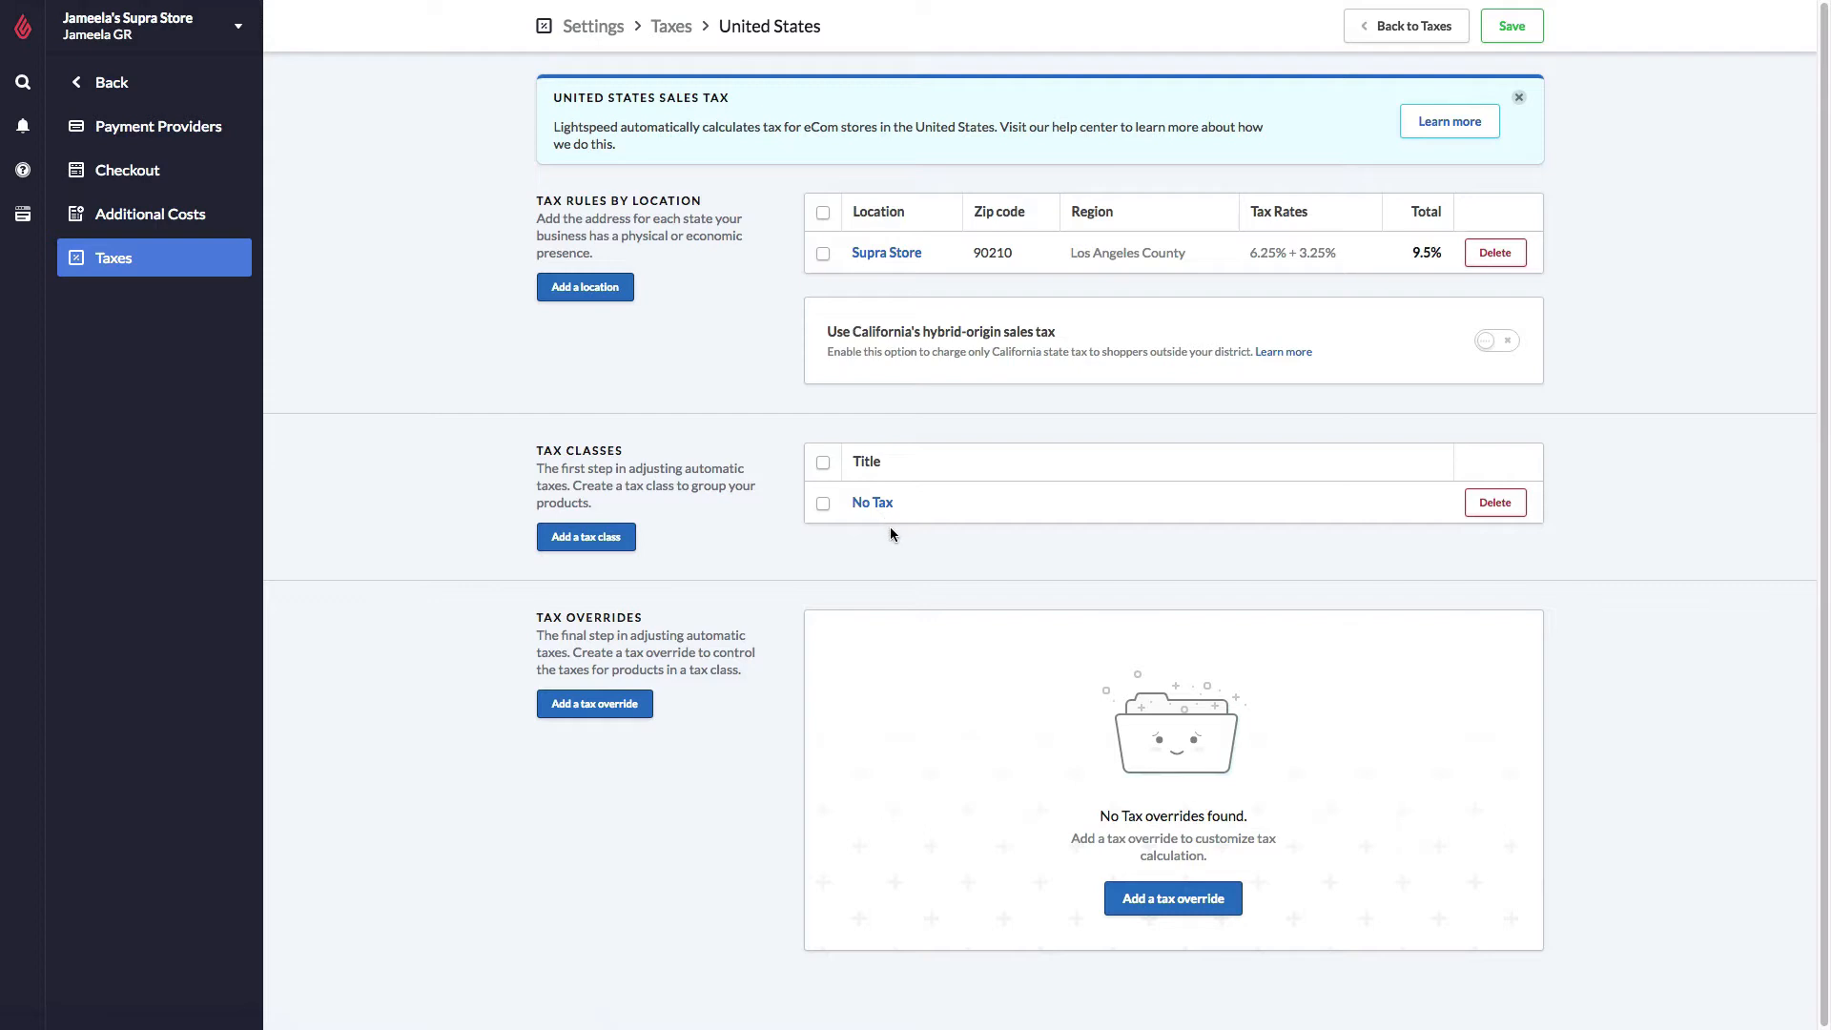
Create a United States tax override for the No Tax class and save it
click(1178, 905)
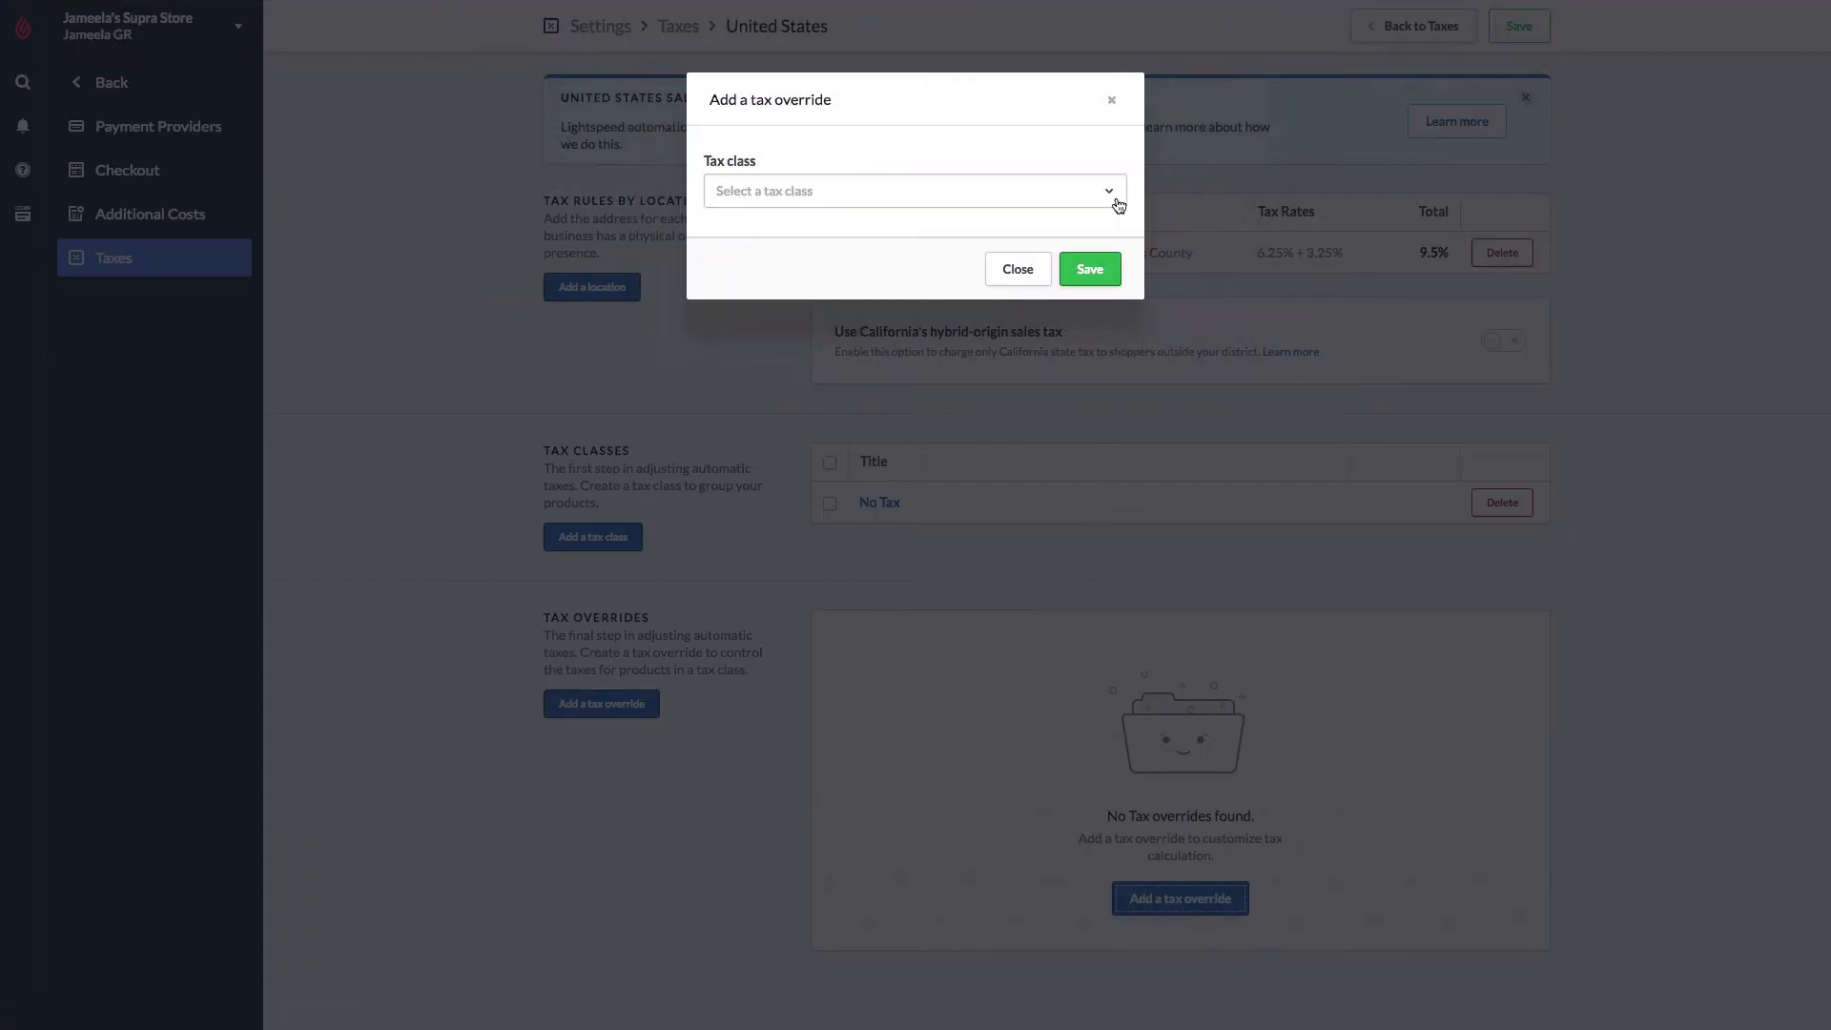
click(1116, 198)
click(936, 239)
click(1092, 269)
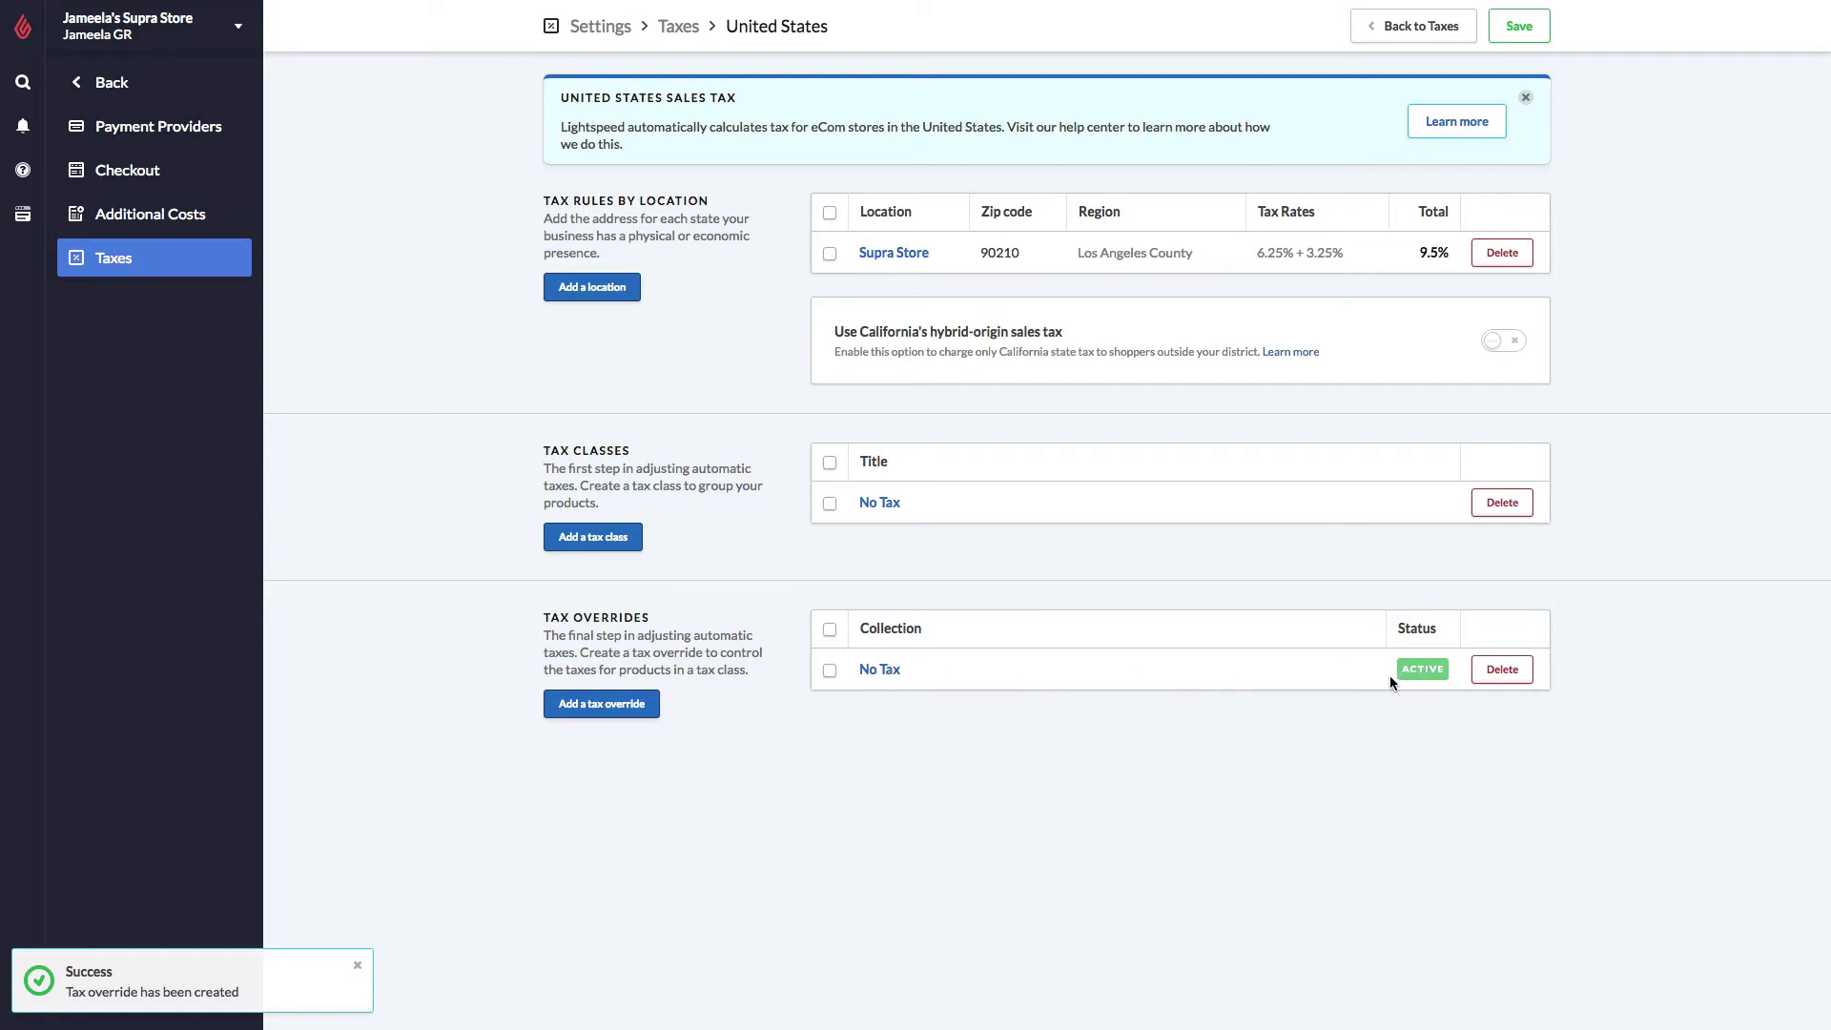
Set the No Tax override's California state, Los Angeles County, city and district rates to 0%, save, and return to the United States taxes
click(879, 669)
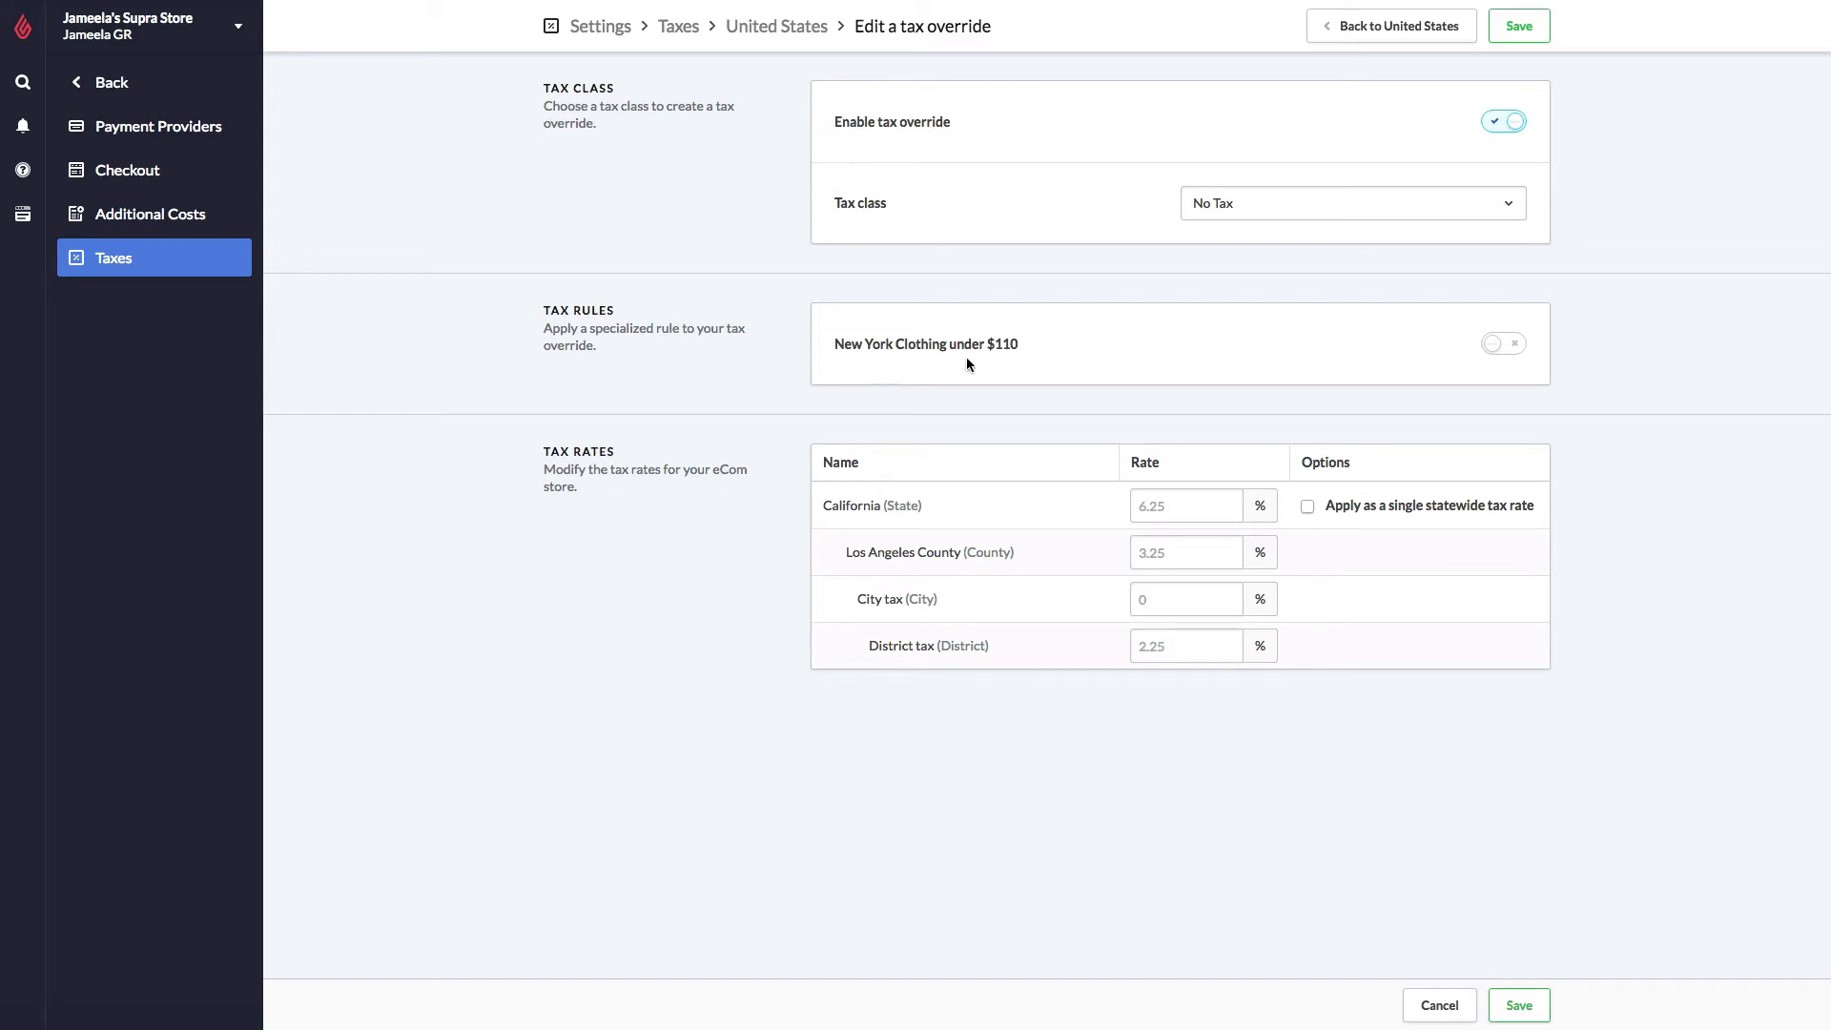
click(1181, 505)
text(0)
click(1187, 552)
text(0)
click(1187, 599)
text(0)
click(1188, 646)
text(0)
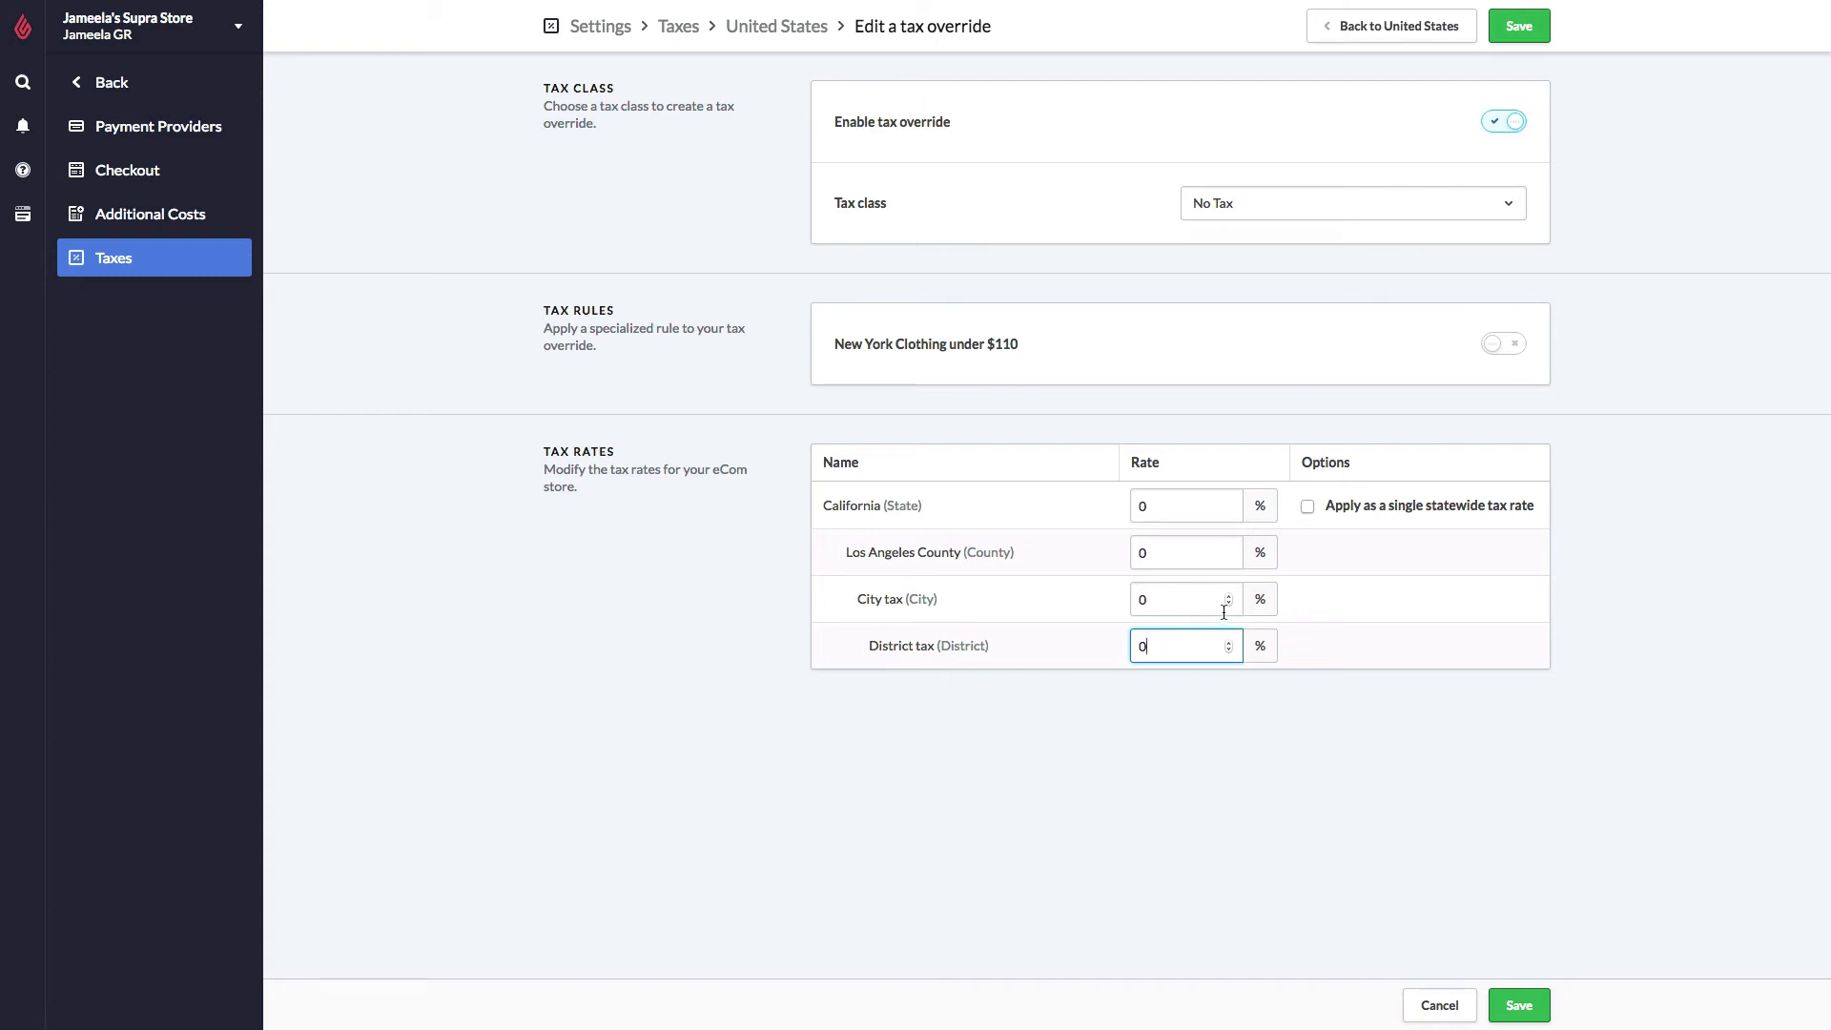
click(1520, 42)
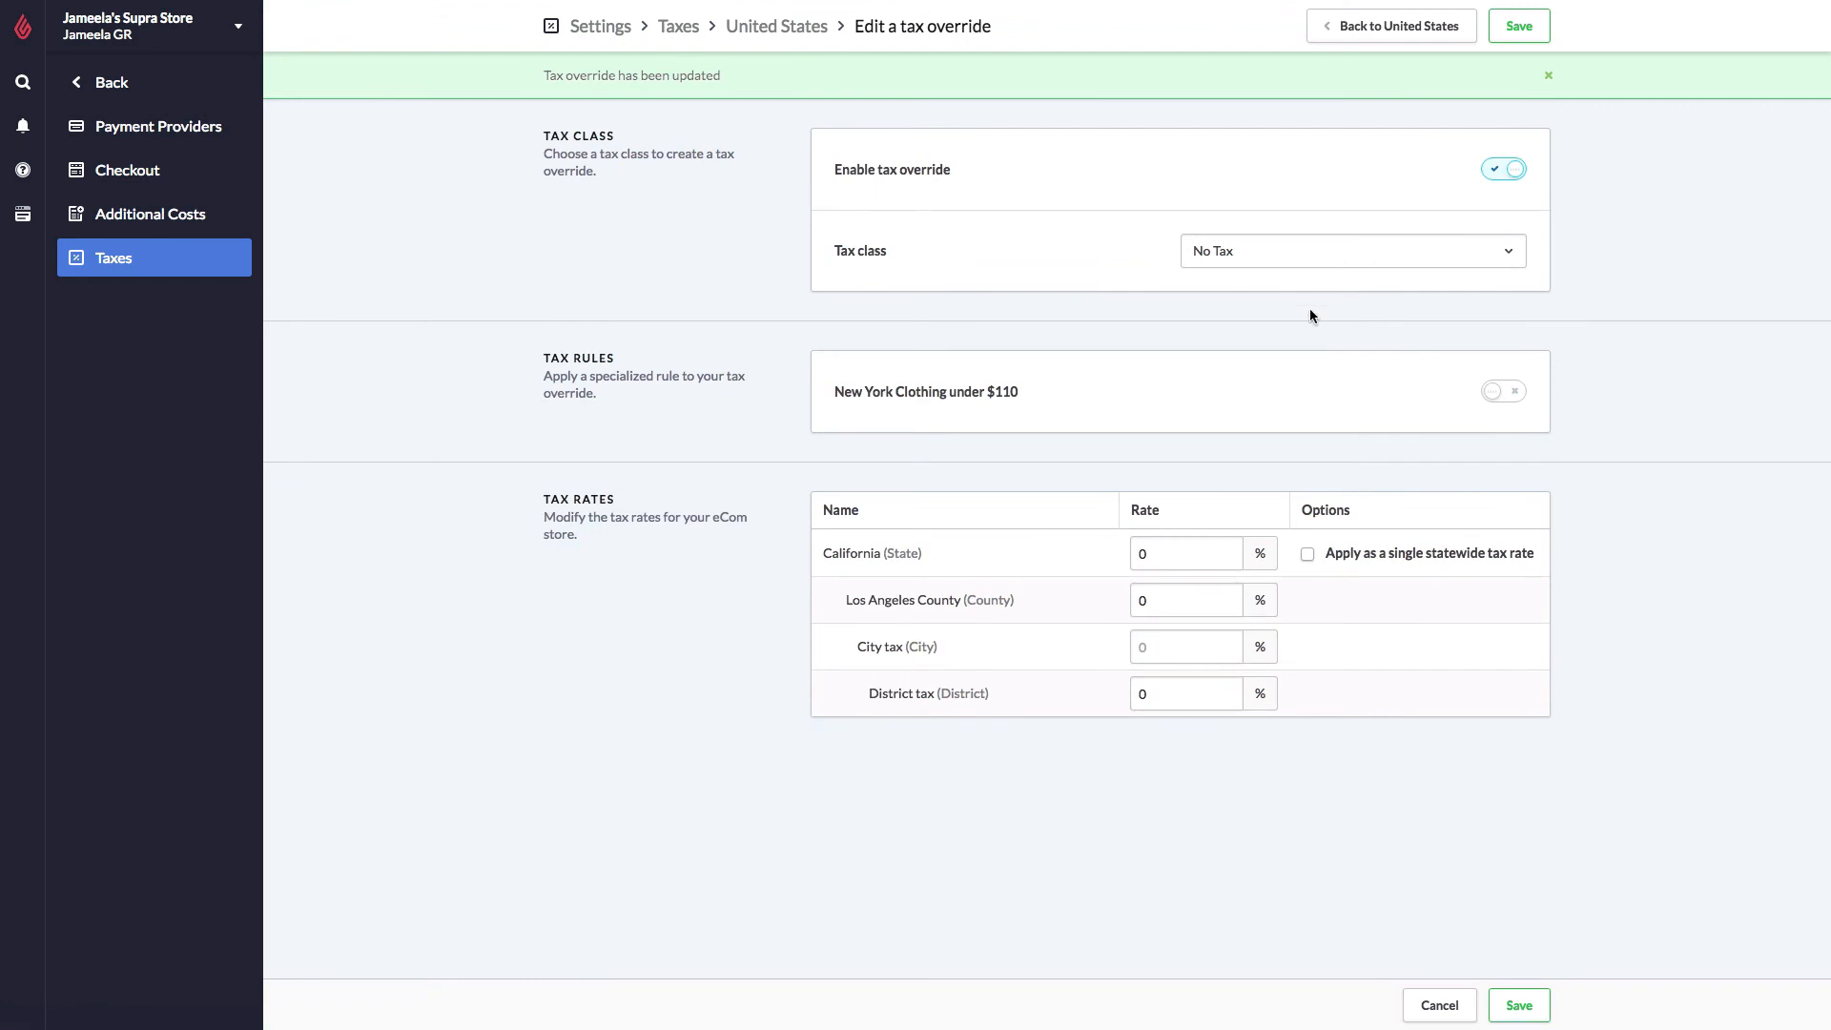
click(1383, 29)
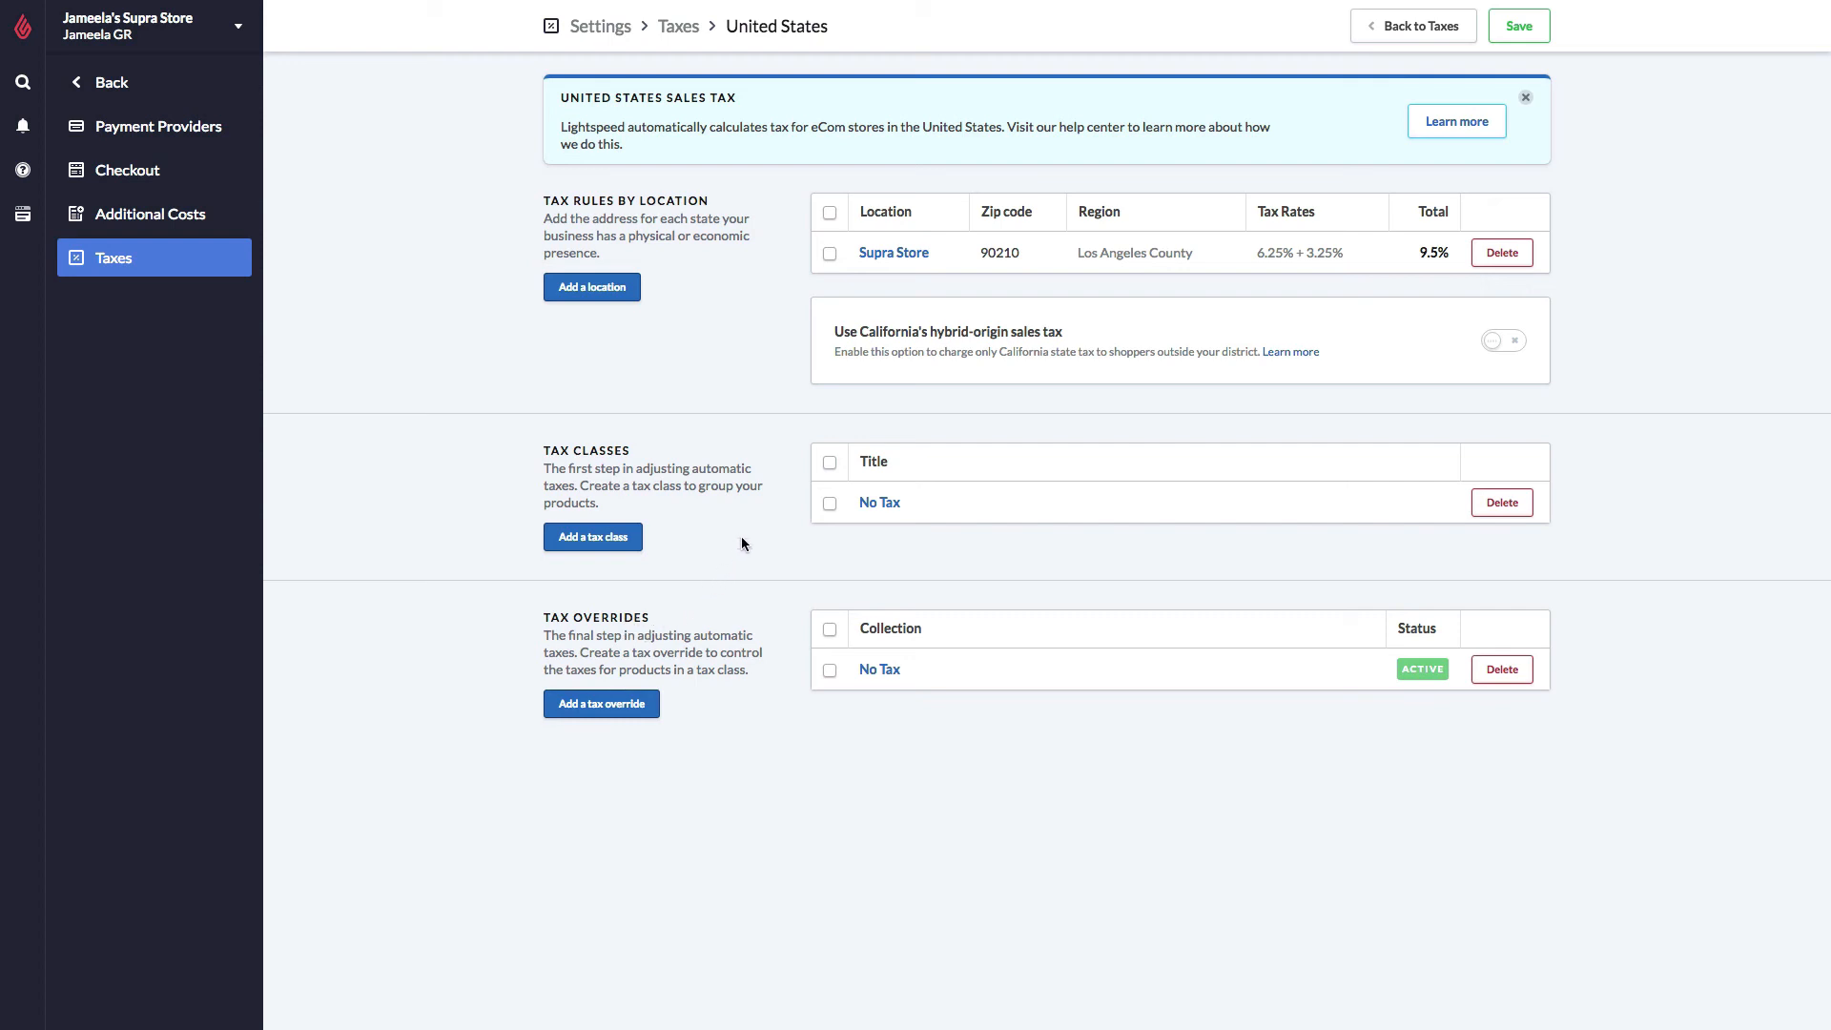
Open the No Tax class for editing
click(878, 510)
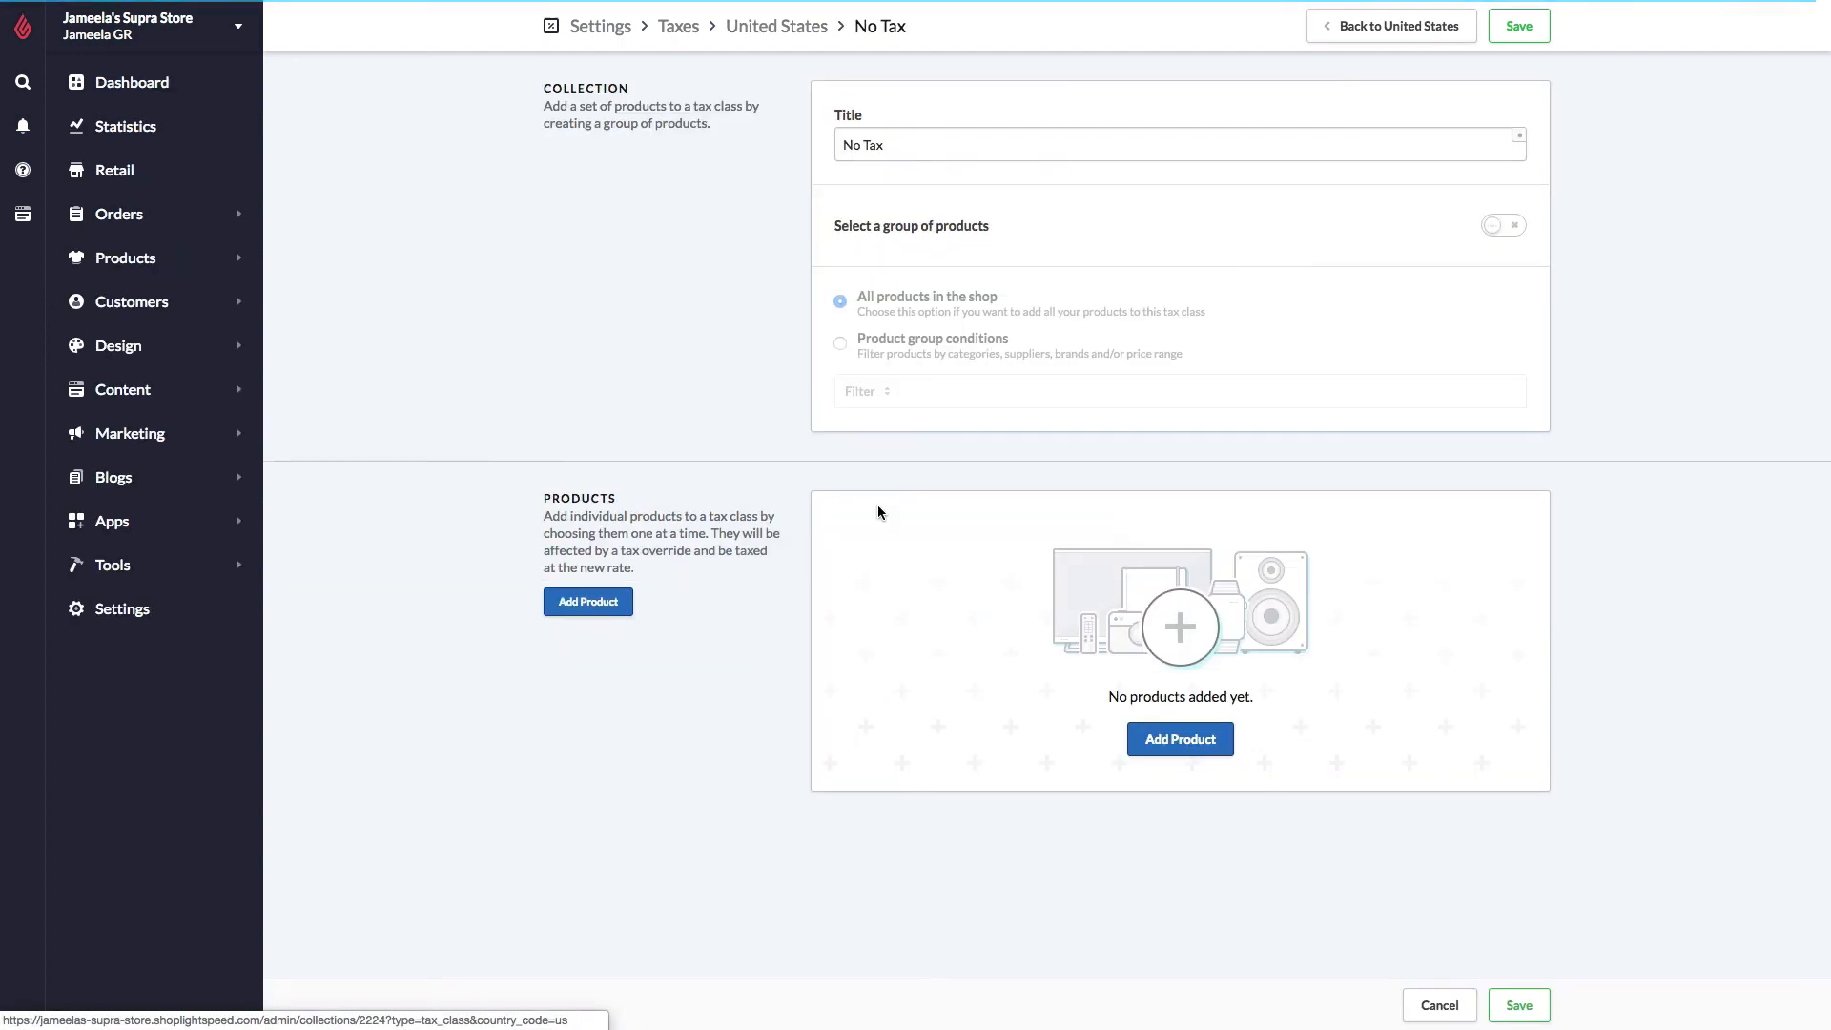